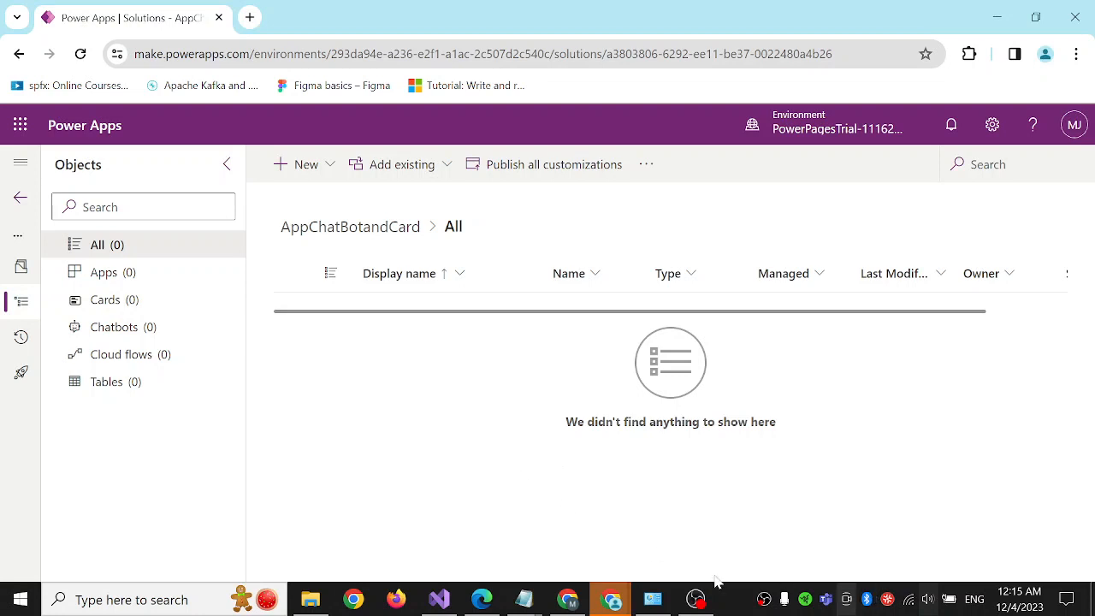
Step: Switch to the browser window with the App5 editor and view the MJSPList SharePoint list, returning to the editor
mouse_move(612, 602)
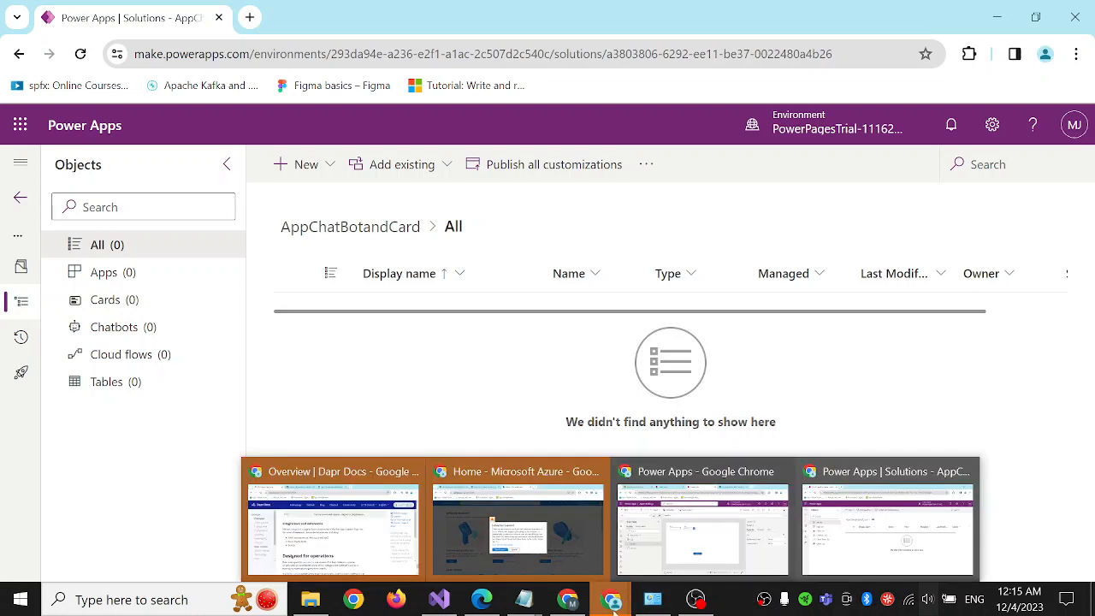
click(676, 524)
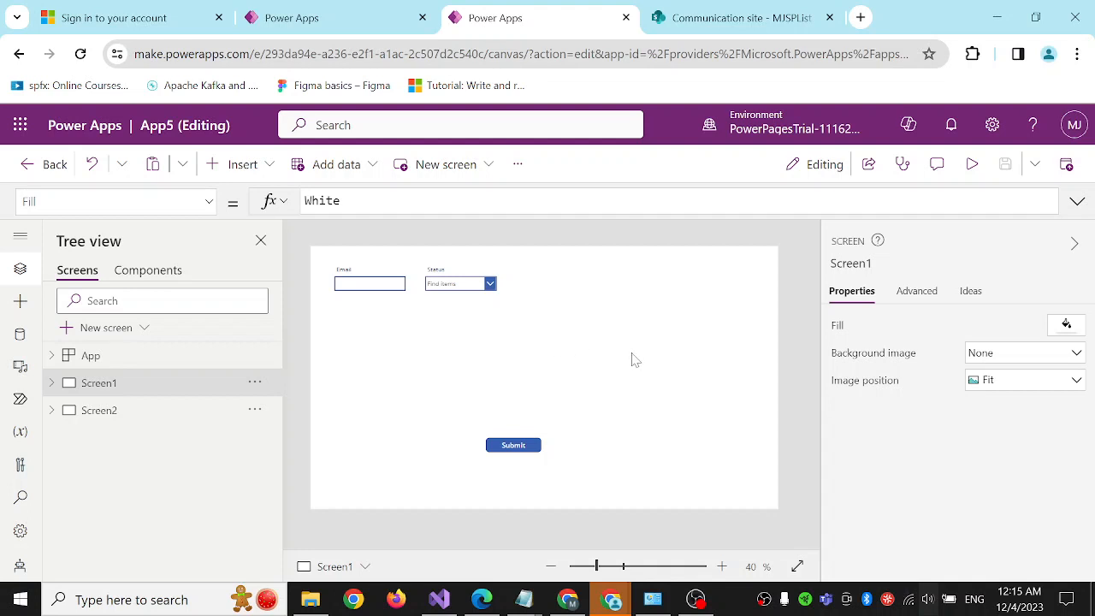
click(714, 24)
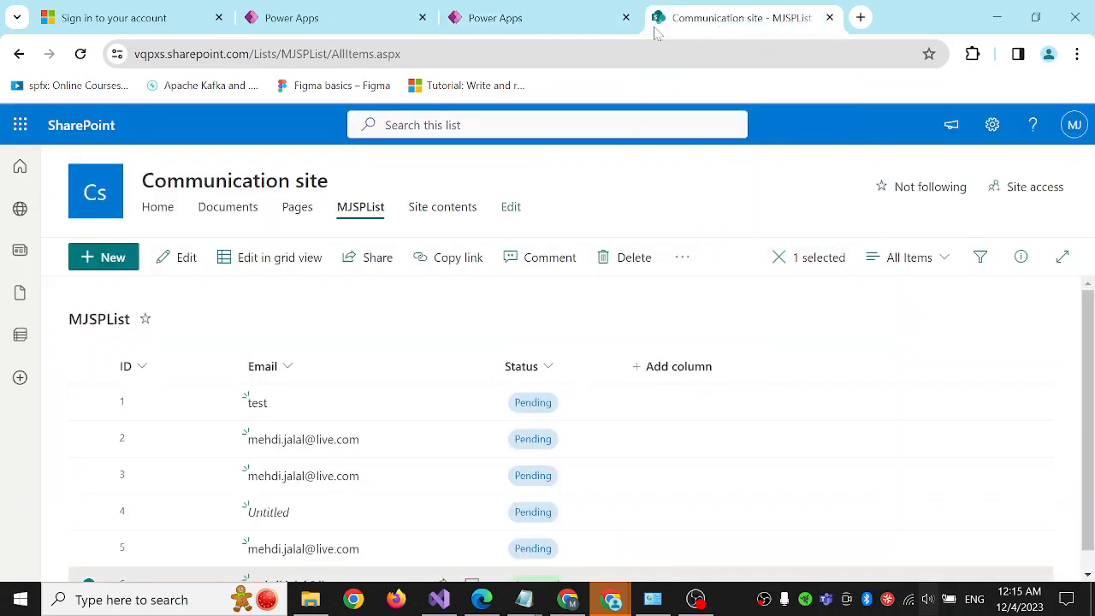
click(529, 21)
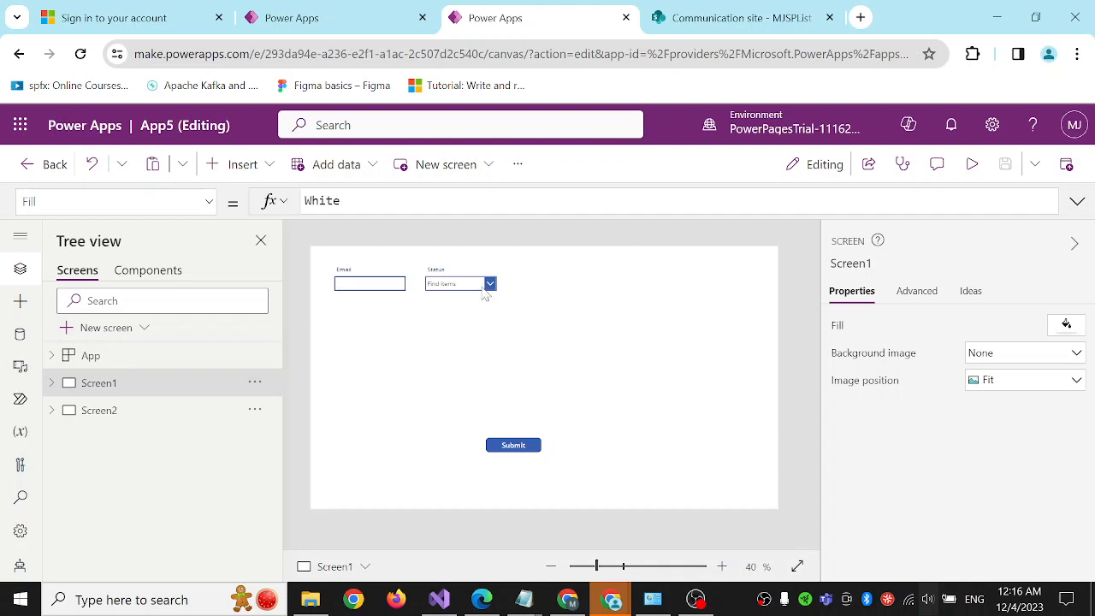
Step: Look through the app's two screens and its connected data source, ending in the tree view on Screen1
click(92, 413)
click(101, 389)
click(21, 336)
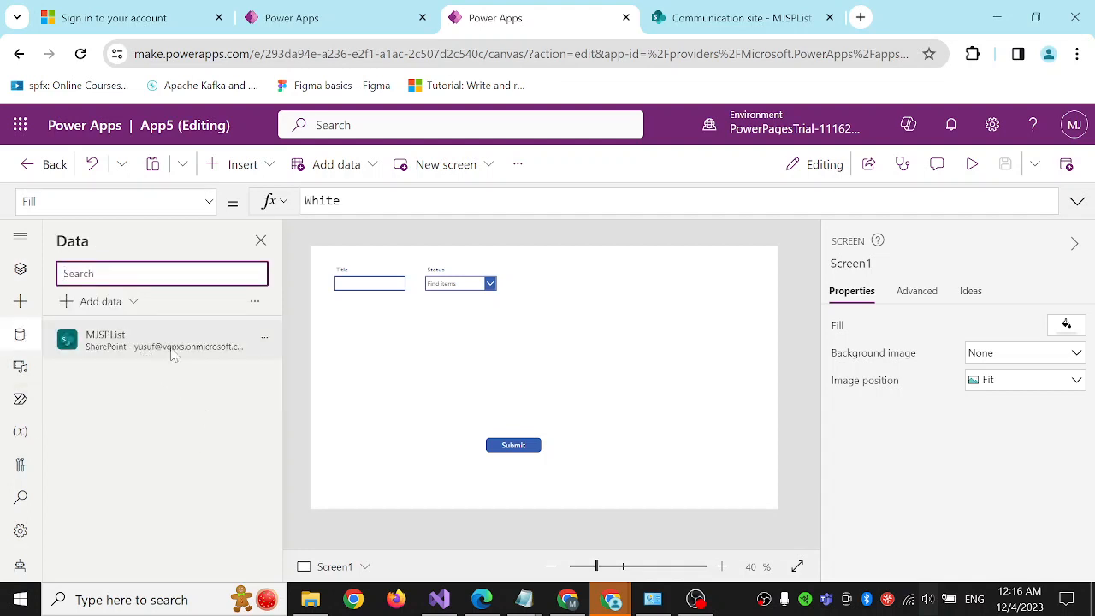
mouse_move(180, 359)
click(21, 269)
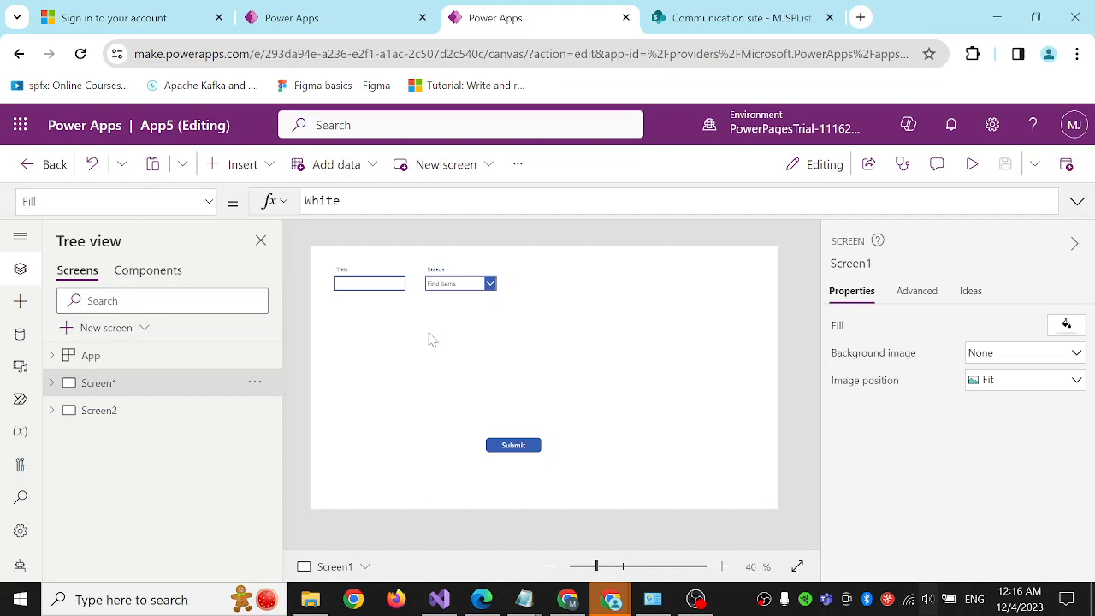
Step: Select Form1 on Screen1 and check its OnSuccess entry among the available properties
click(515, 334)
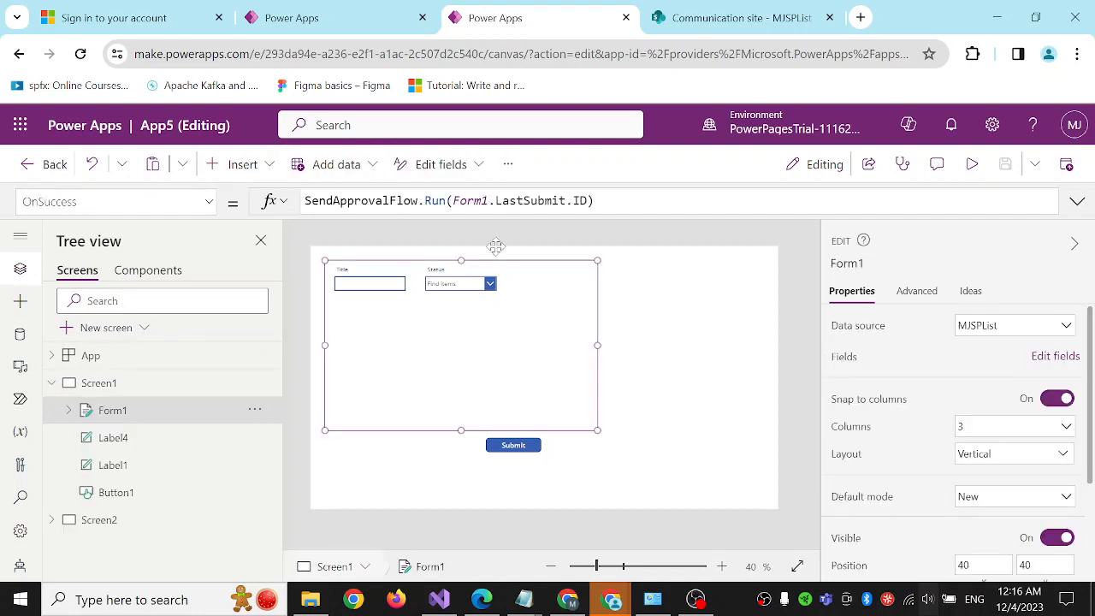
click(207, 203)
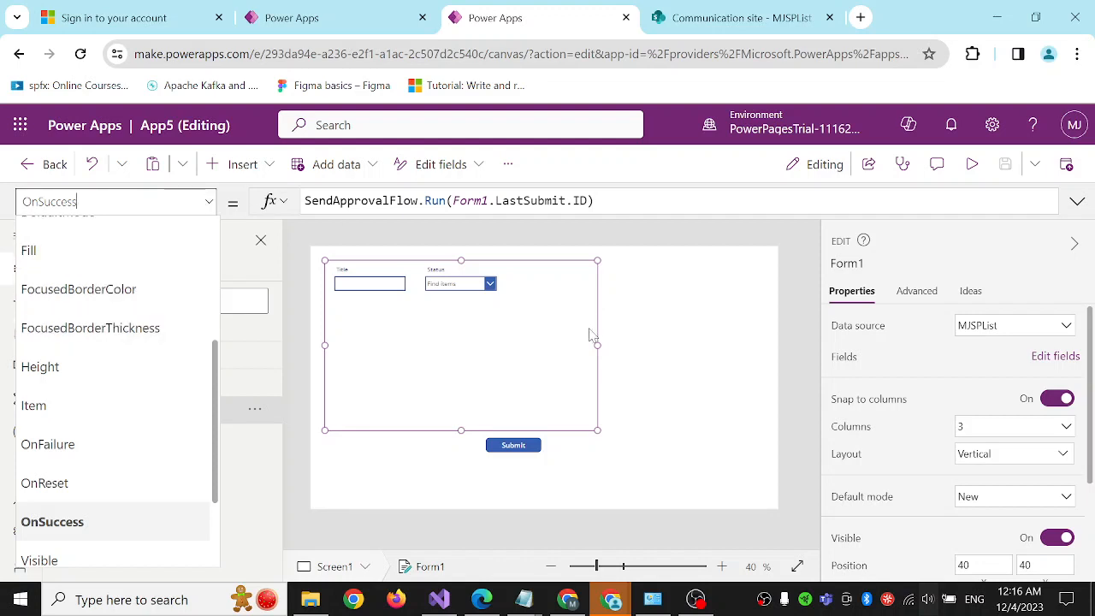
click(695, 351)
click(427, 348)
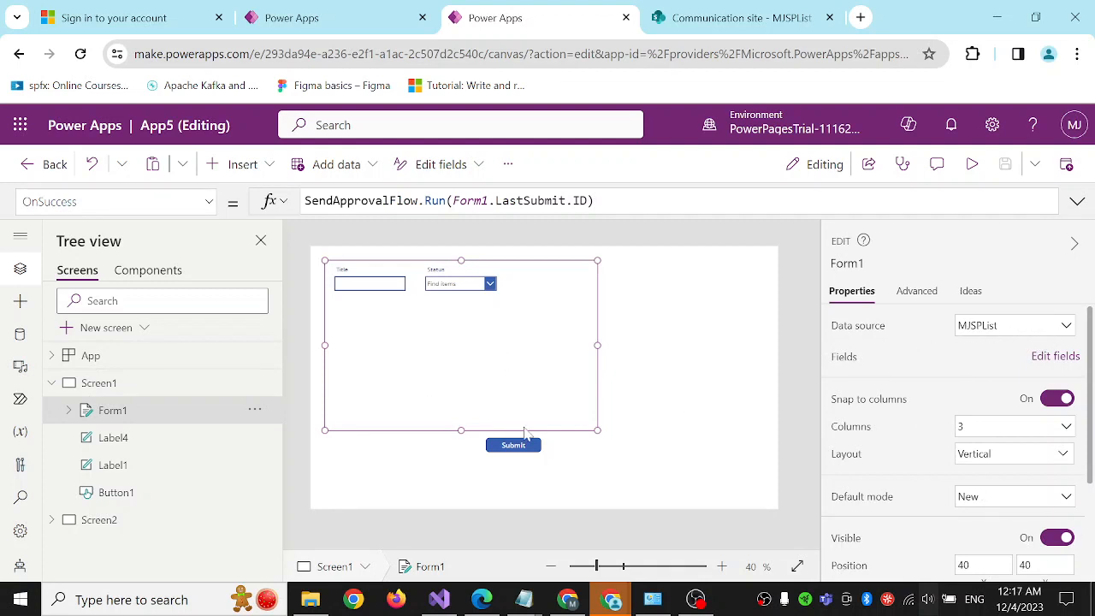
Step: Examine the Submit button's OnSelect formula and the flow call with its argument in Form1's OnSuccess formula
click(514, 444)
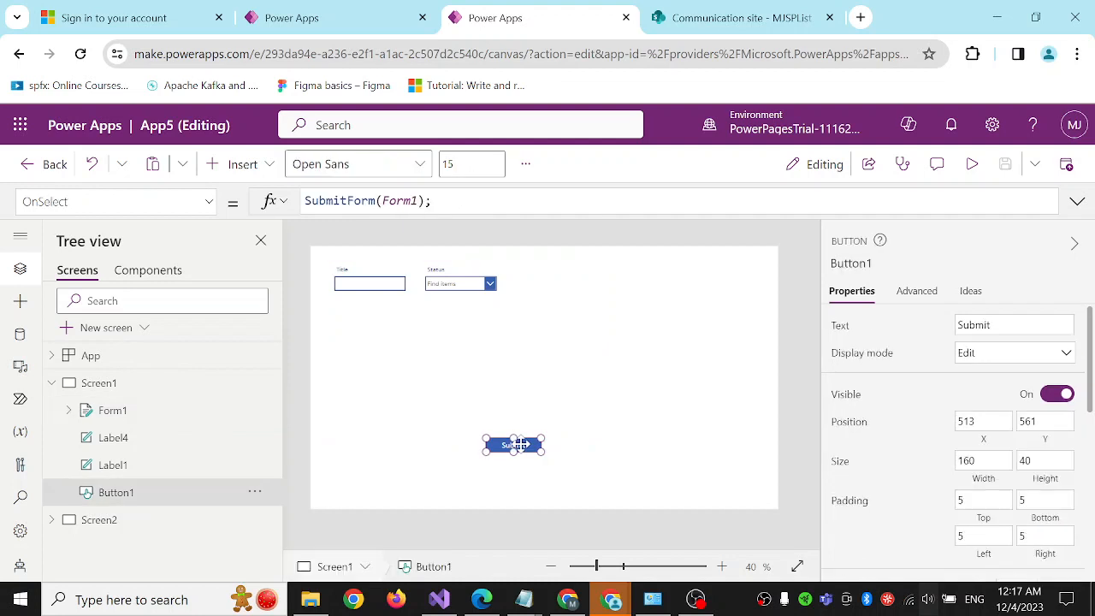
click(490, 330)
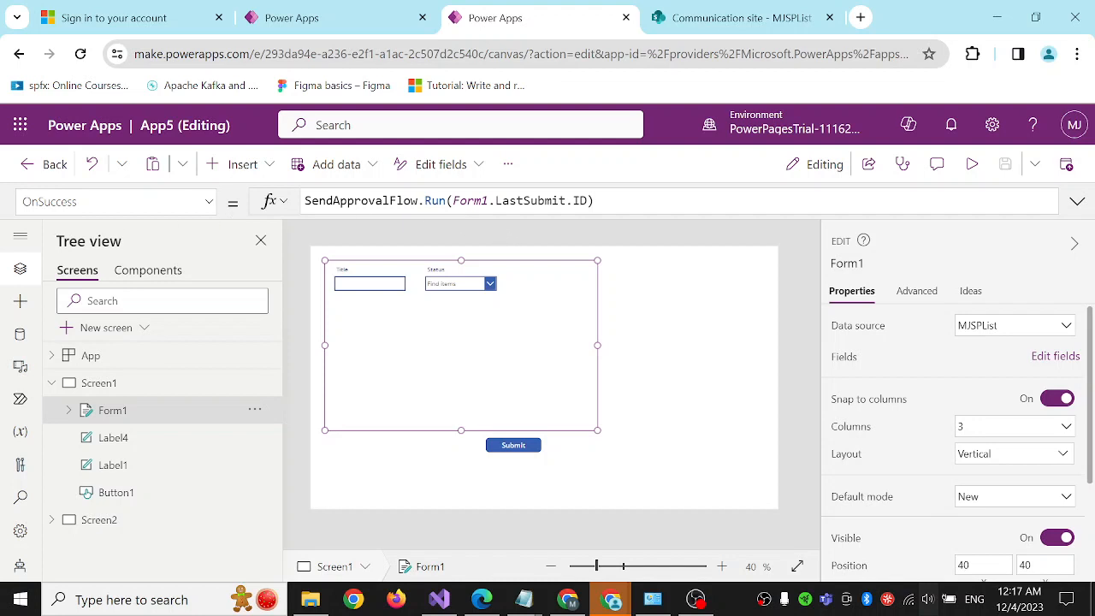
double_click(367, 200)
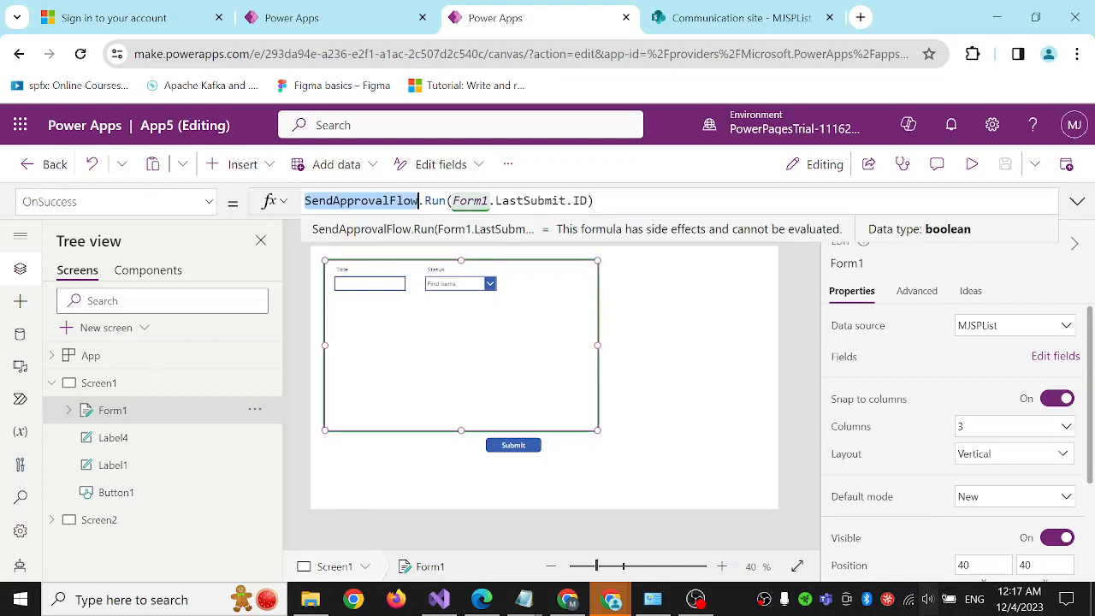
drag(588, 201, 453, 200)
click(549, 330)
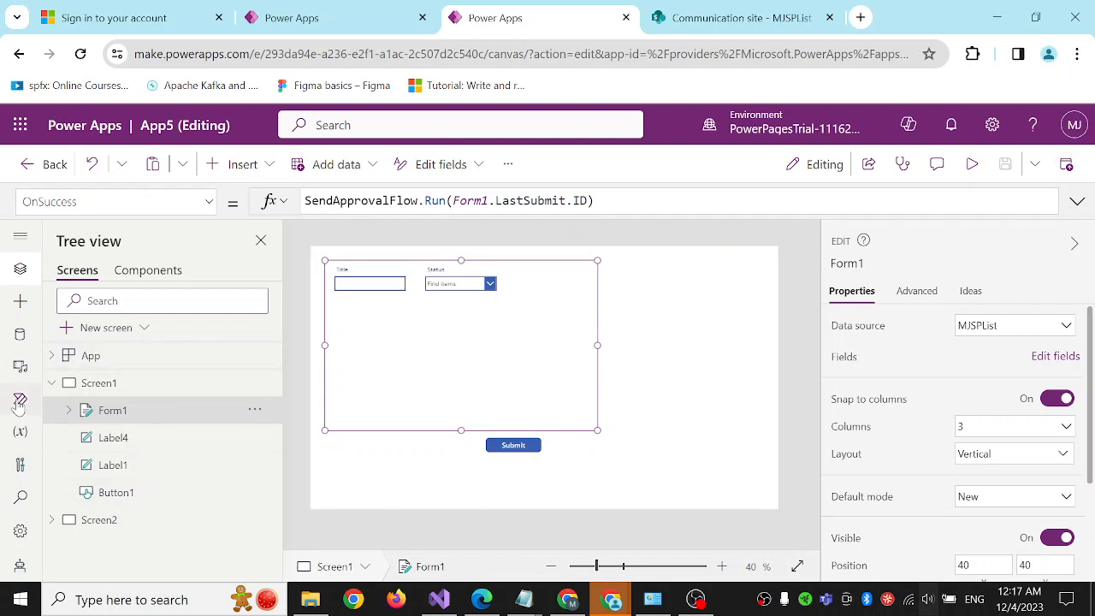
Step: Open SendApprovalFlow for editing from the app's flows and inspect the input of its PowerApps (V2) trigger
click(20, 399)
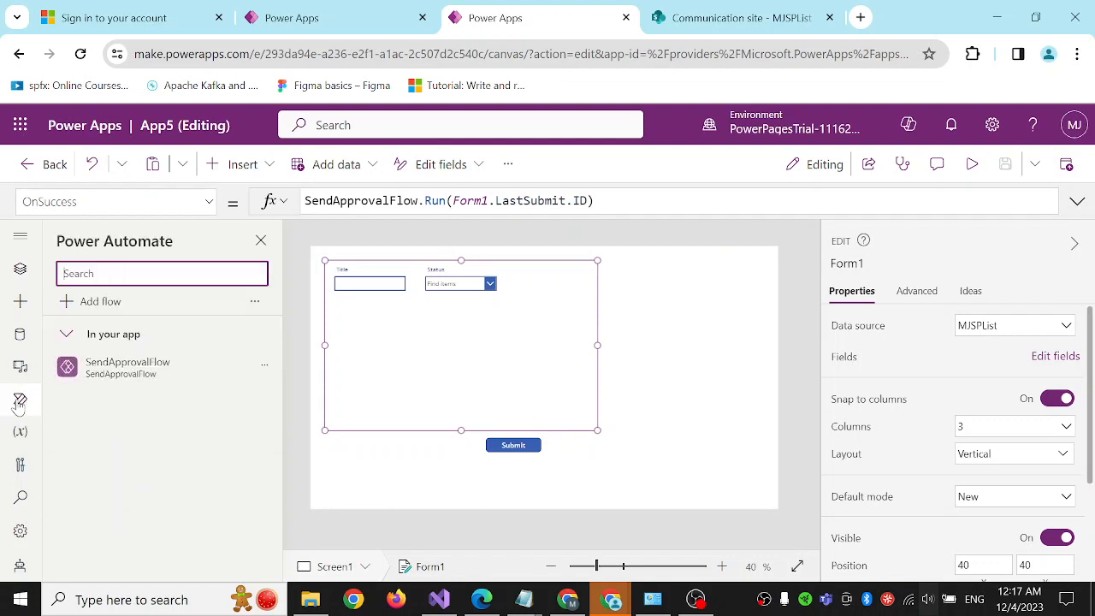
click(265, 368)
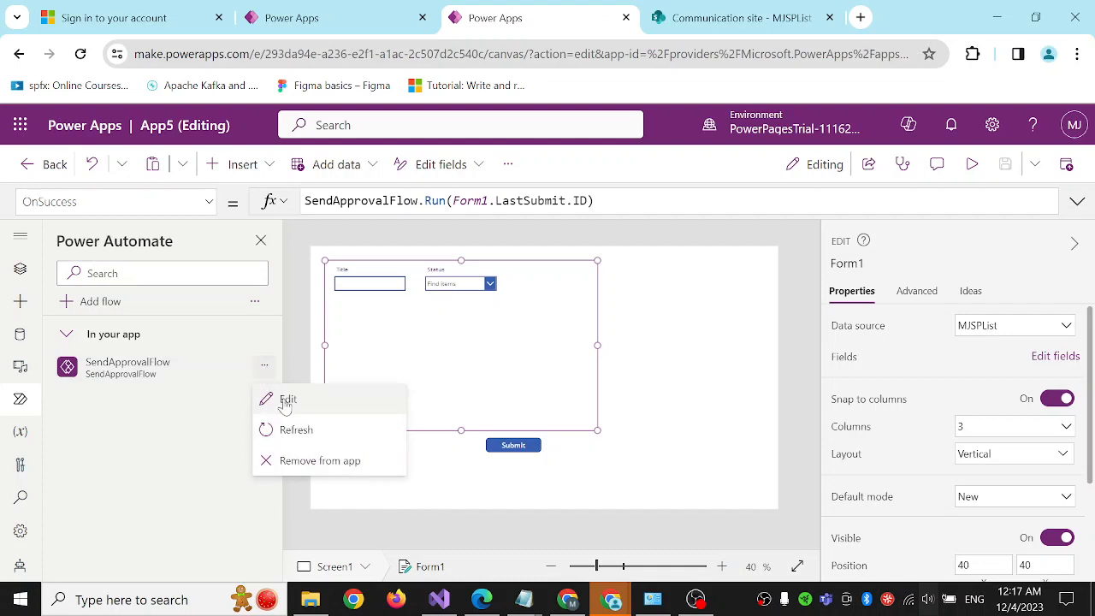
click(285, 399)
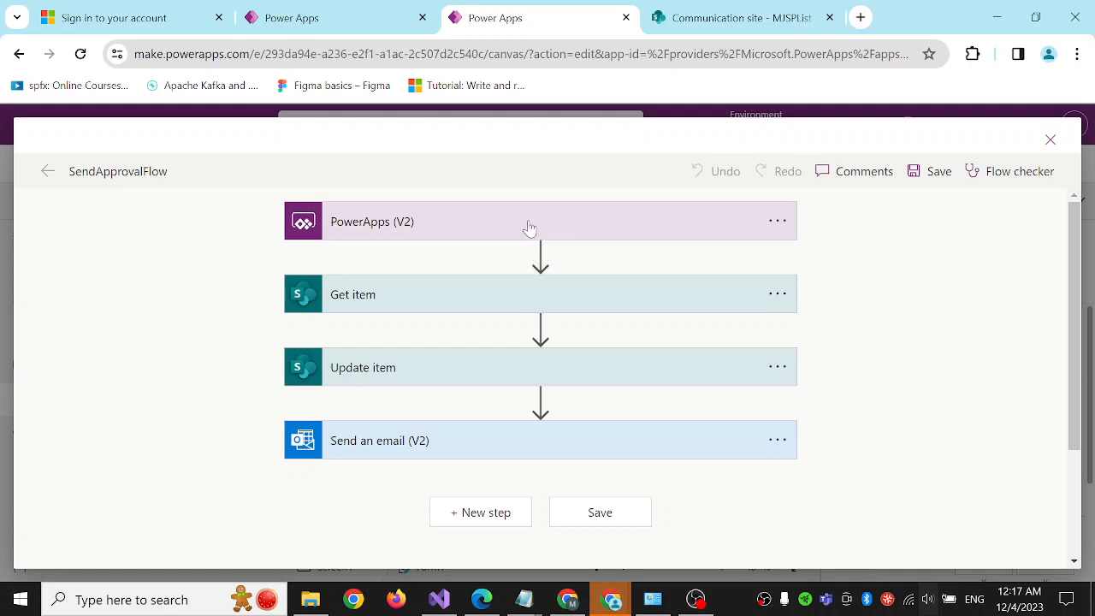
click(529, 227)
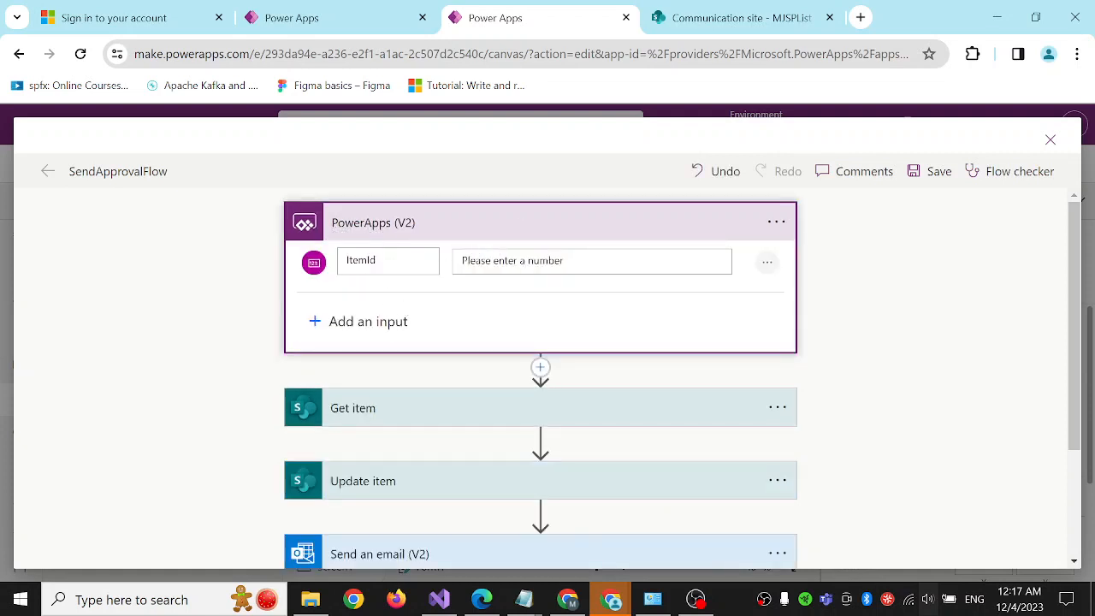
click(776, 224)
click(776, 228)
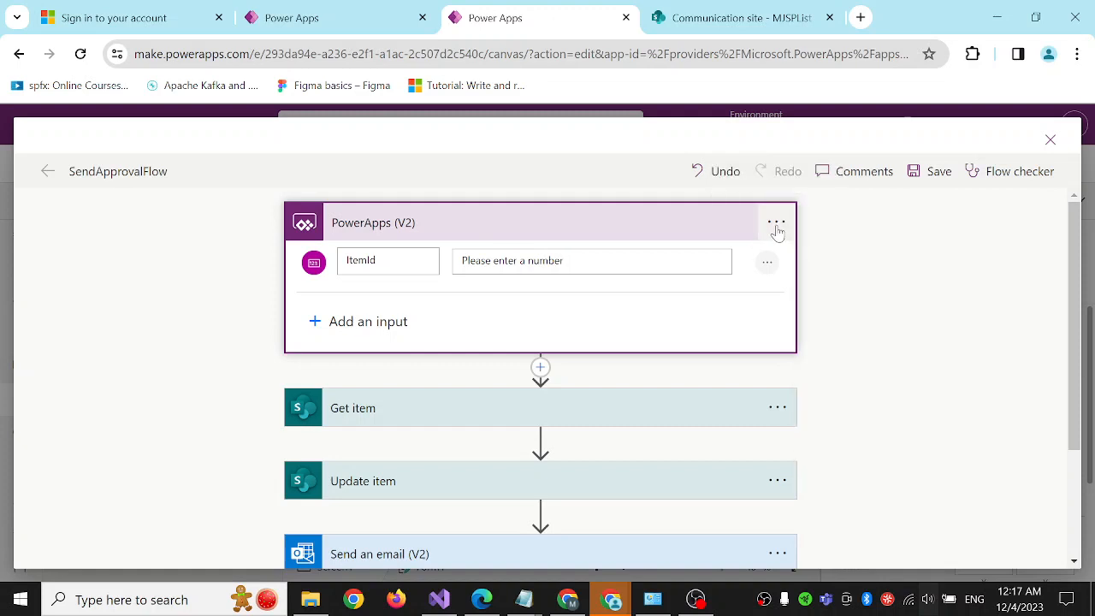
Step: Expand the flow's Get item action and review its site address, list name and Id settings
click(616, 412)
scroll(621, 398, down, 3)
scroll(617, 390, up, 2)
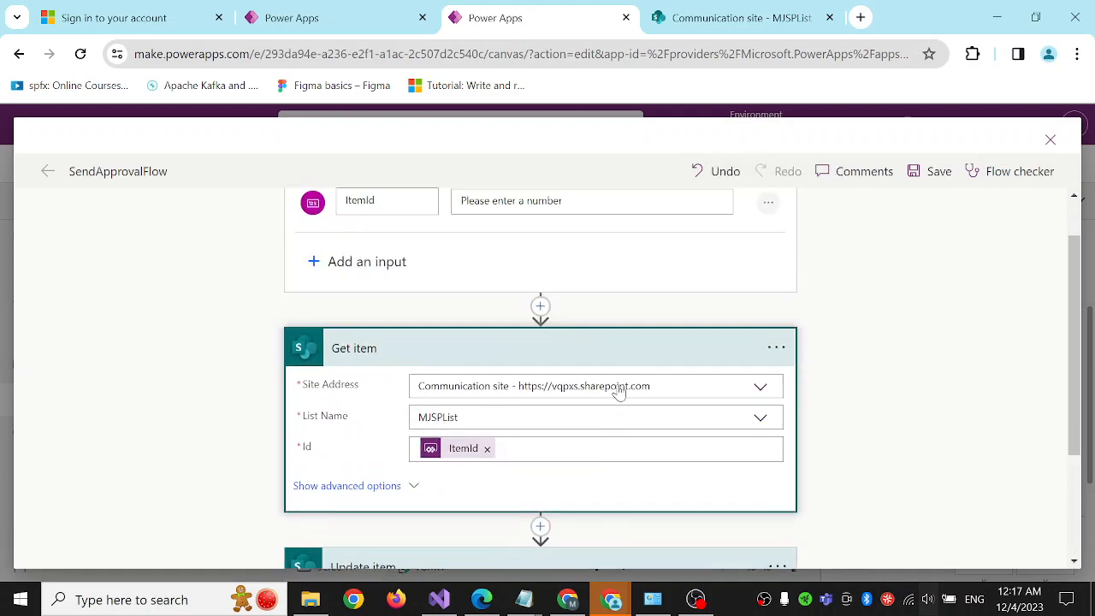
scroll(386, 313, down, 2)
scroll(286, 281, up, 1)
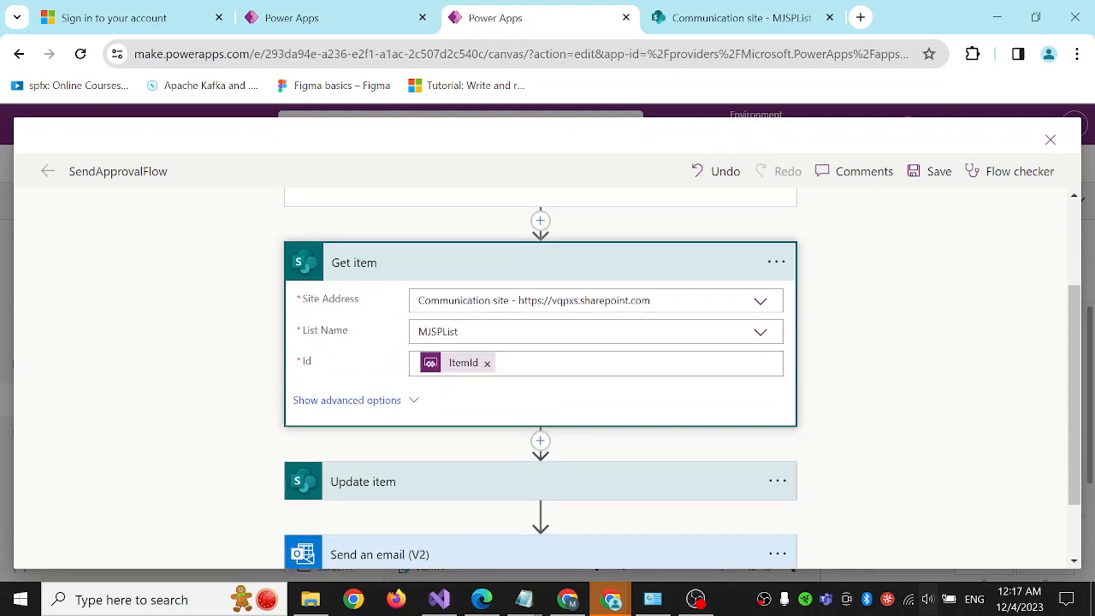
click(449, 331)
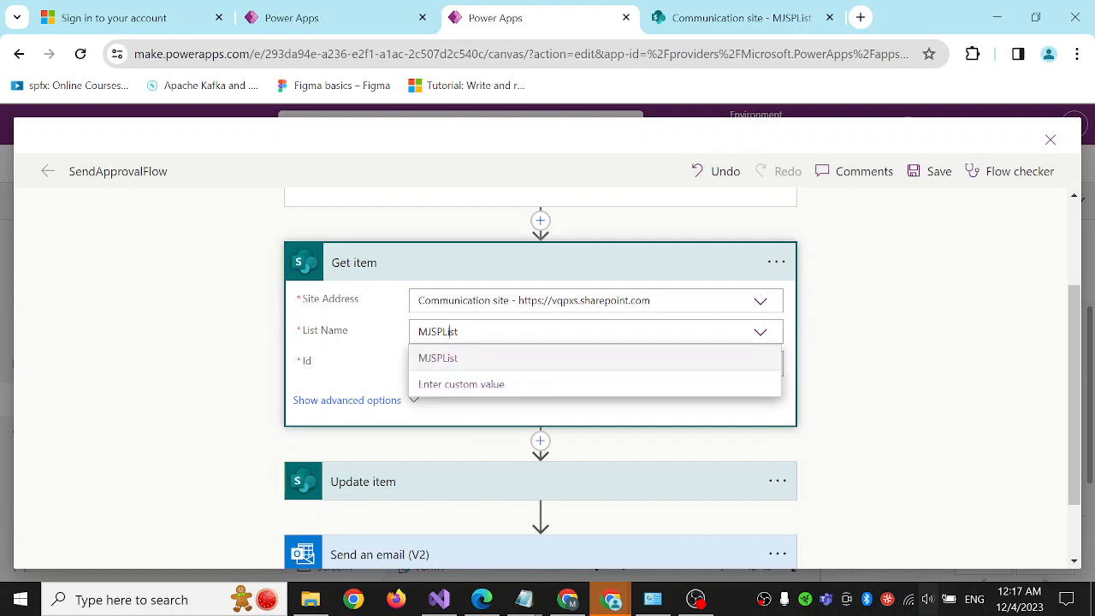
click(339, 365)
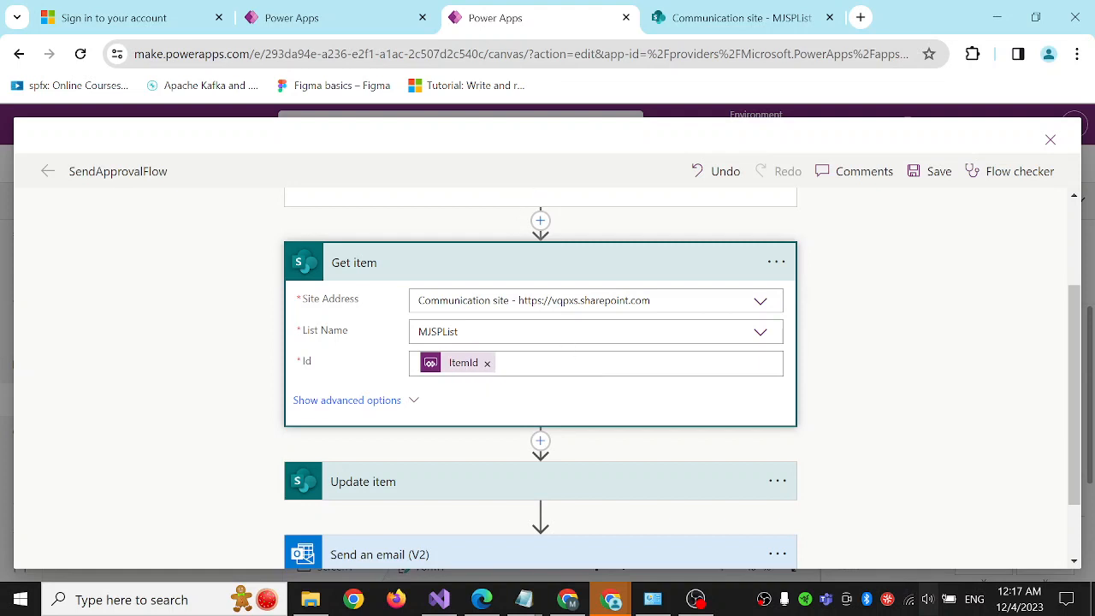
Step: Expand the flow's Update item action and review its Id, Title and Status Value settings
scroll(582, 367, down, 1)
click(428, 396)
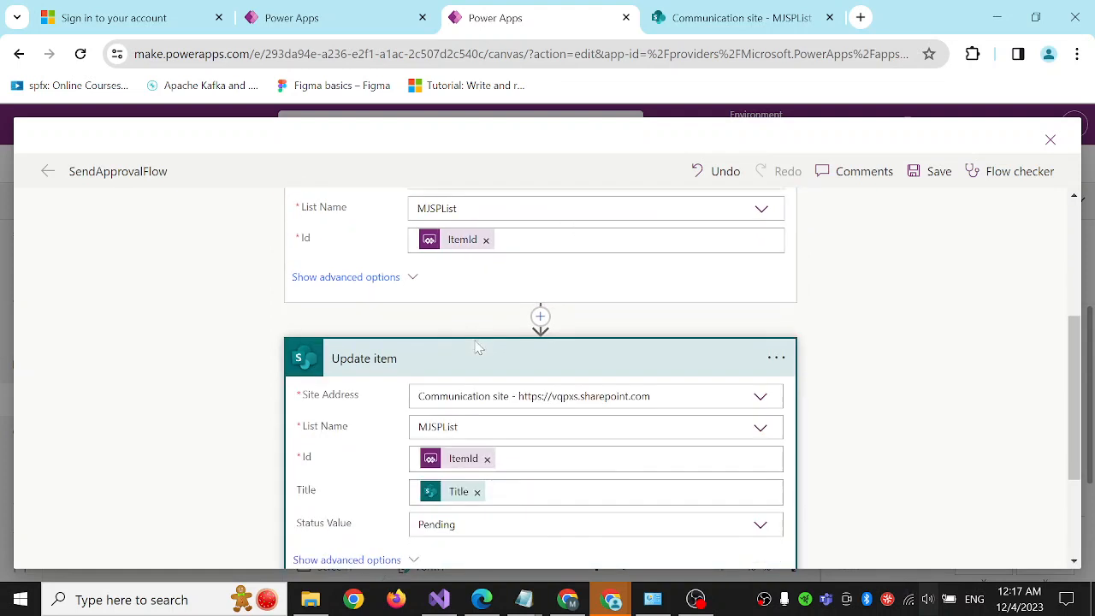
scroll(479, 348, down, 2)
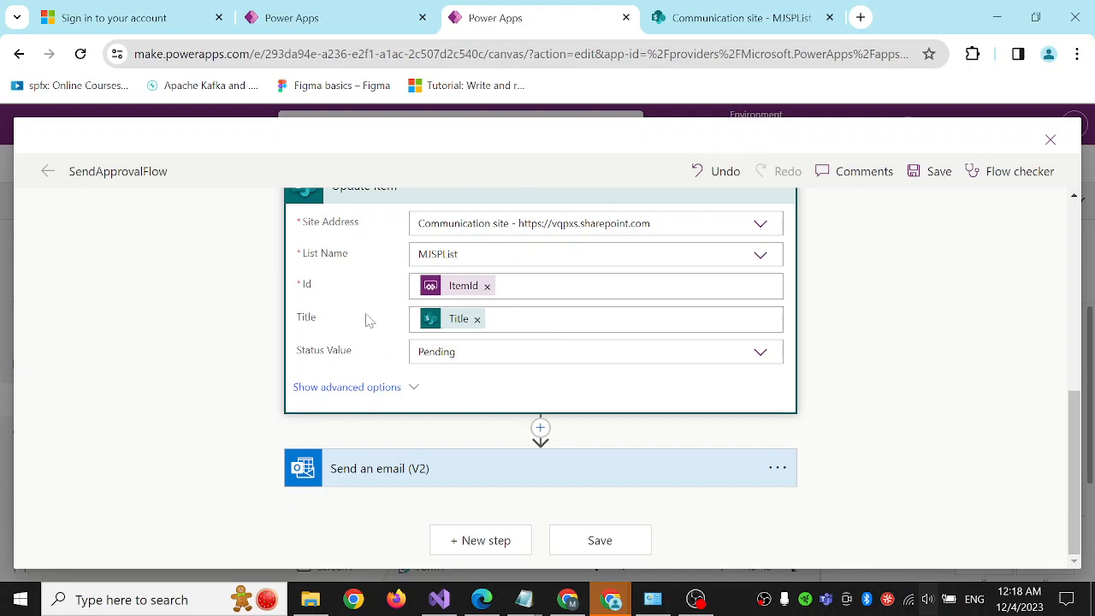
Step: Expand the Send an email (V2) action and examine its recipient, subject and body, including the body's HTML code view
click(488, 467)
scroll(484, 462, down, 3)
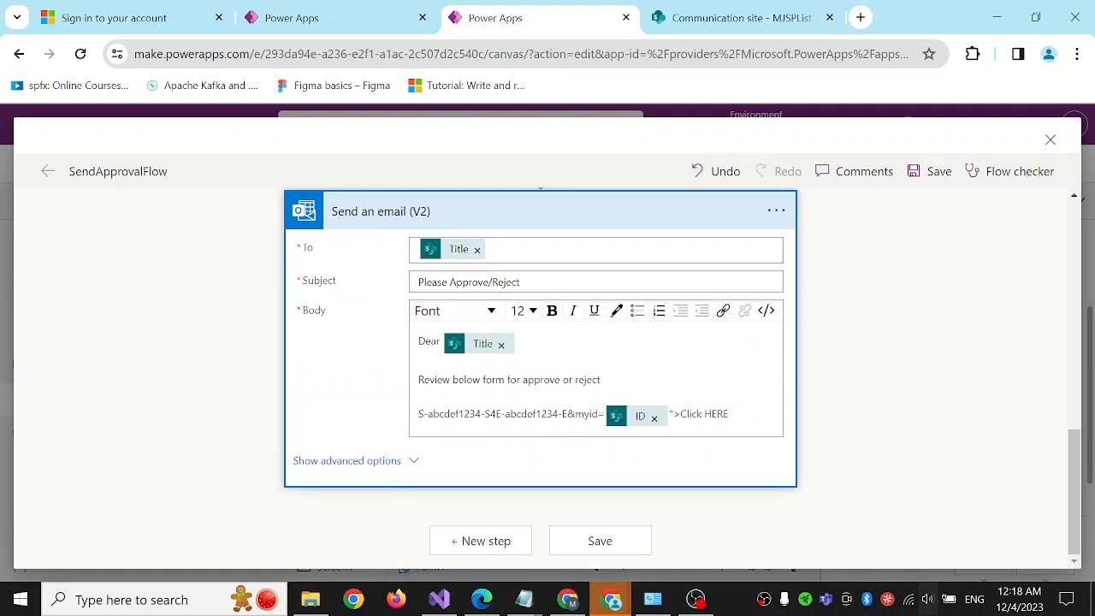
scroll(497, 335, up, 1)
scroll(505, 306, down, 1)
click(766, 311)
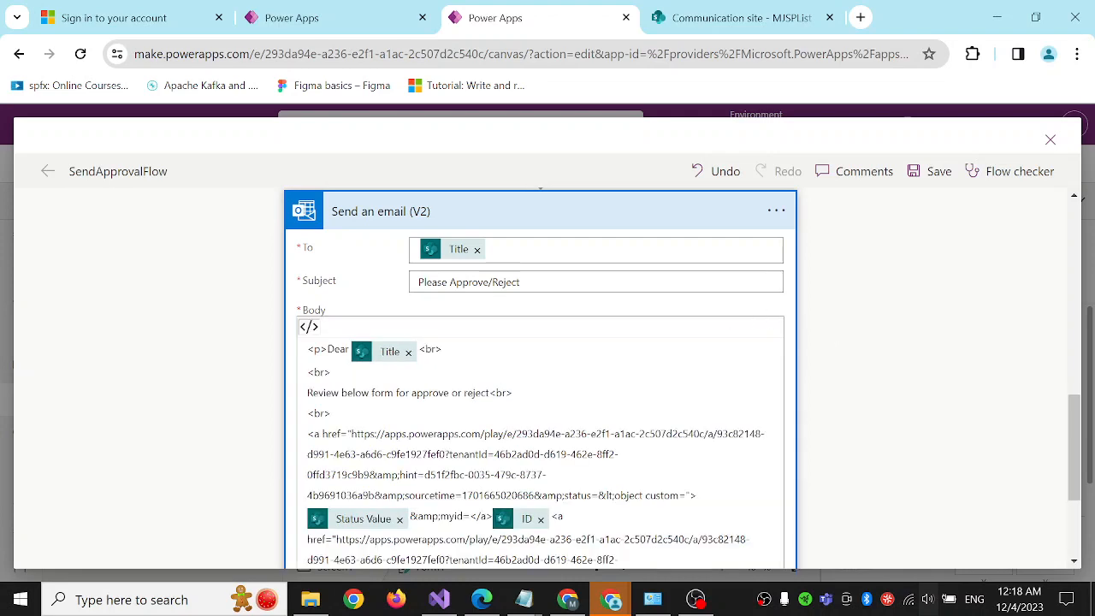
scroll(549, 390, down, 2)
scroll(549, 377, up, 2)
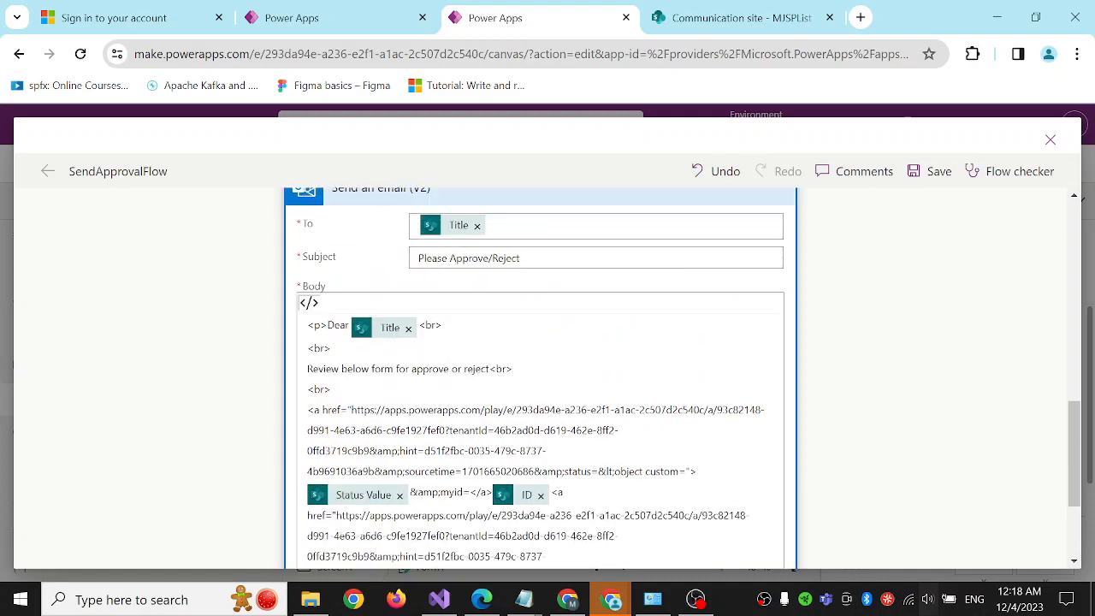
scroll(540, 376, up, 1)
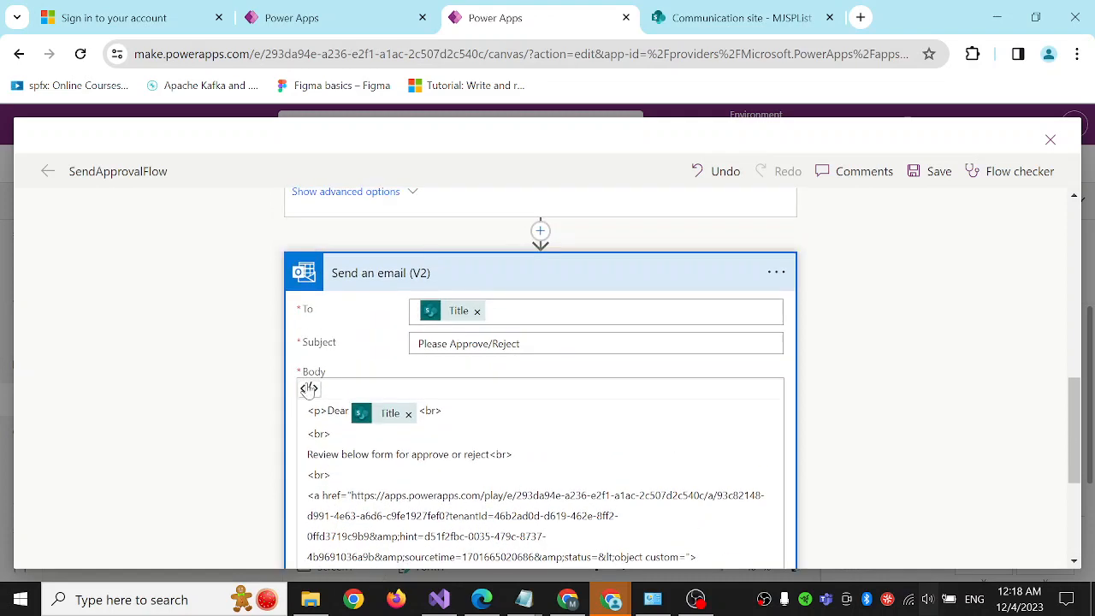
click(308, 387)
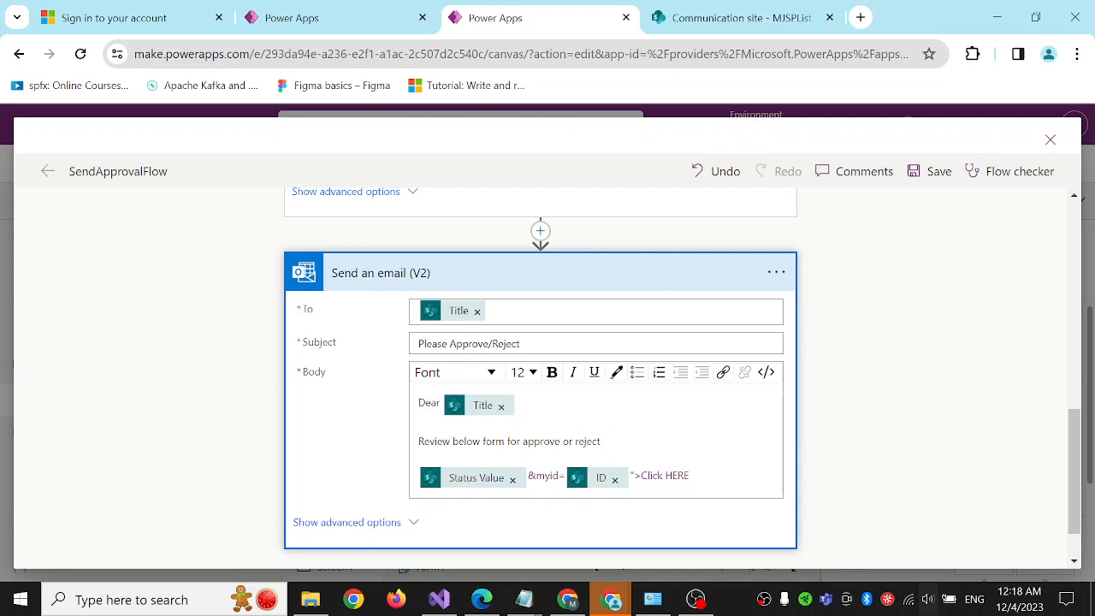
Step: Collapse the Send an email (V2) action and close the SendApprovalFlow editor
click(626, 268)
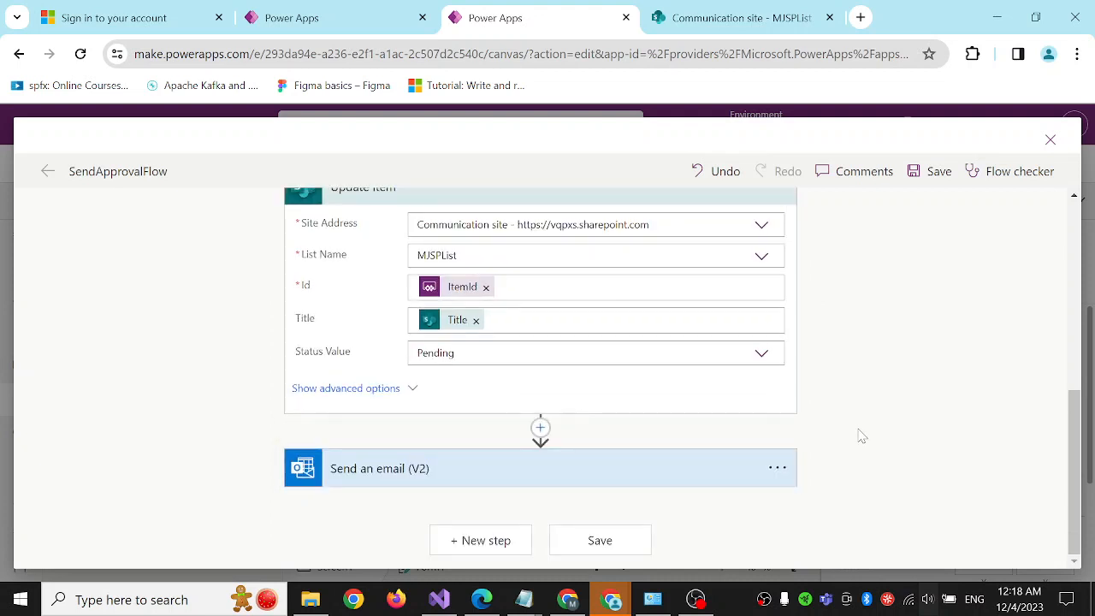
scroll(860, 435, up, 5)
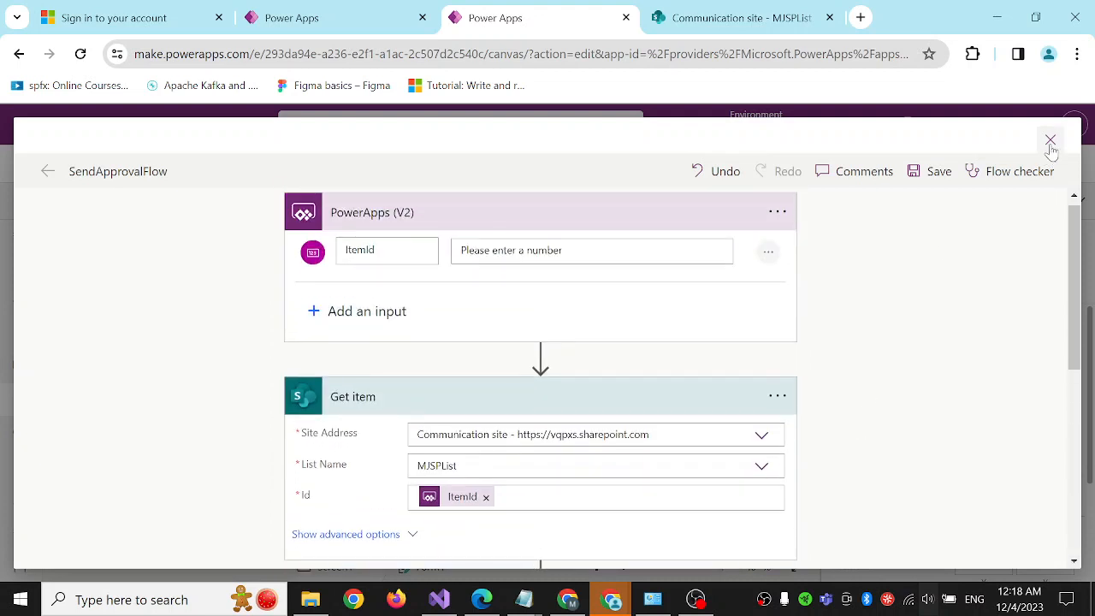
click(1050, 139)
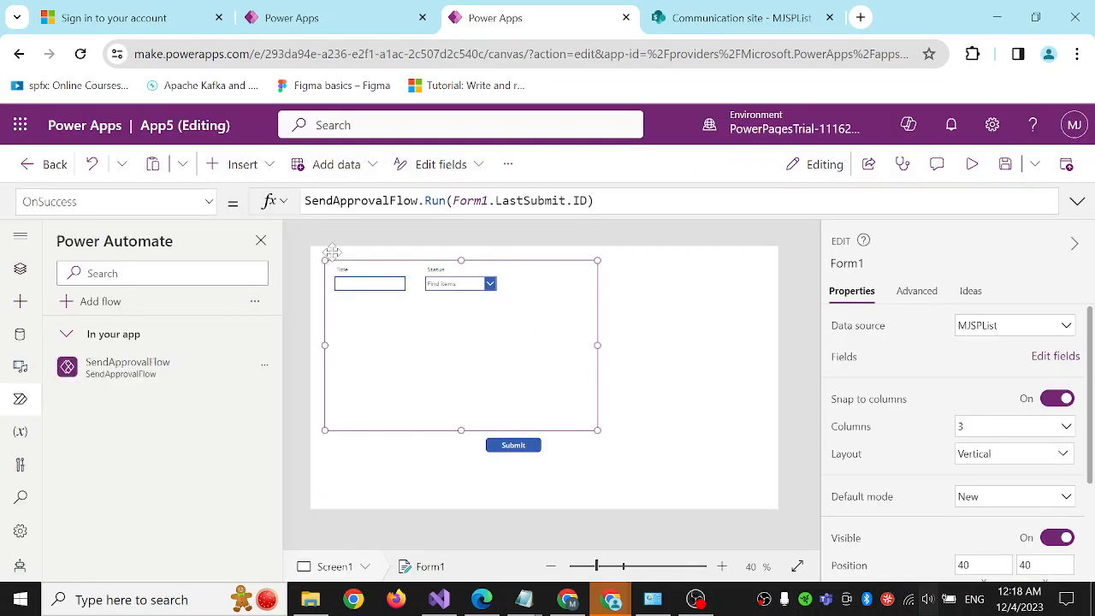
Step: Preview the app starting on Screen1 and exit the preview back to the editor
click(652, 368)
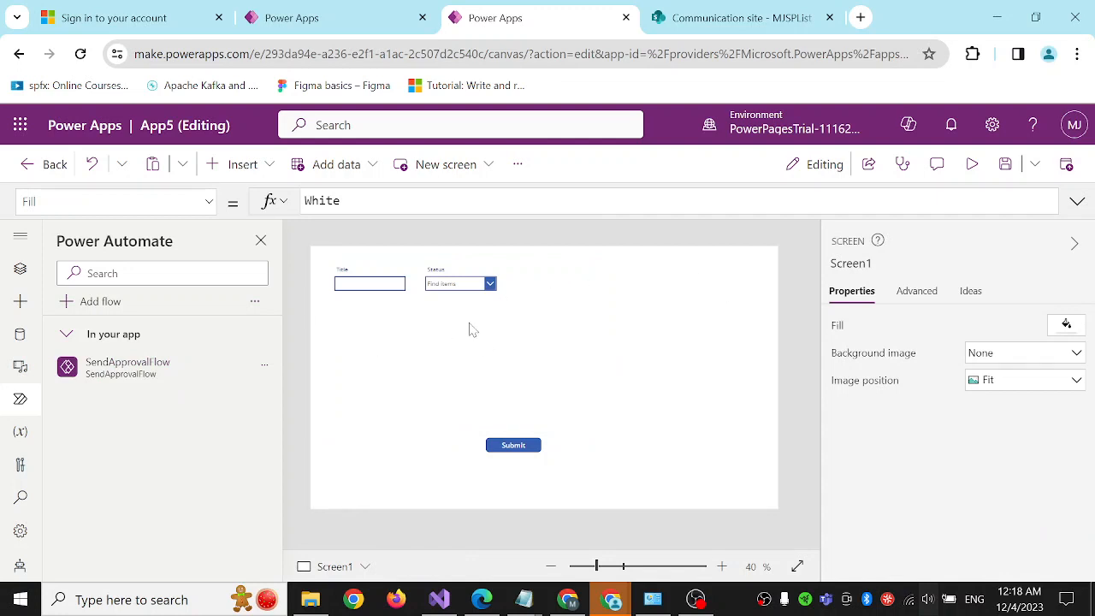
click(973, 167)
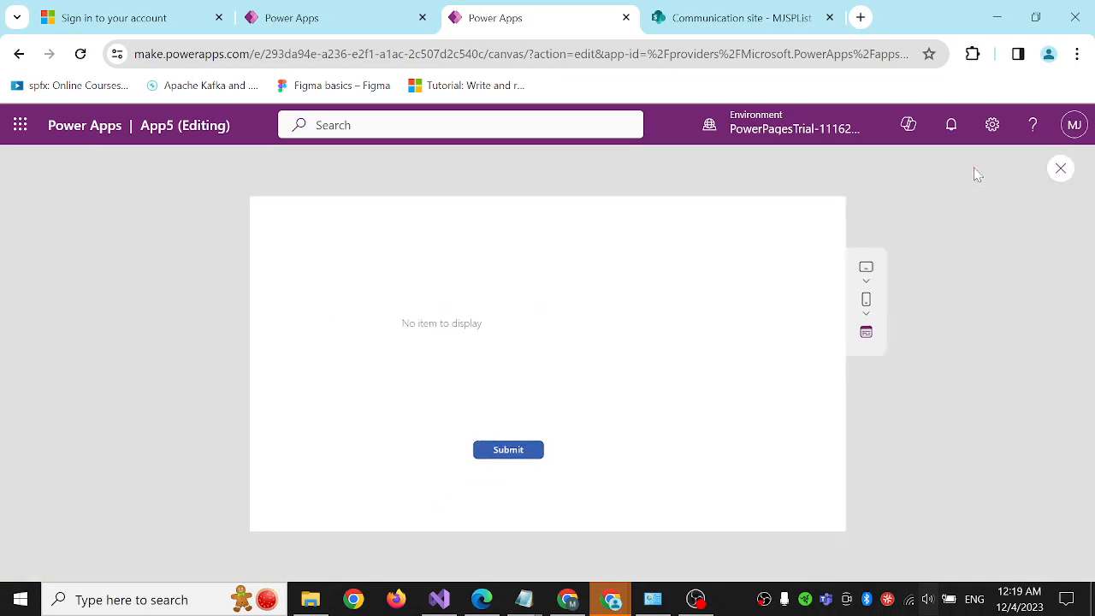
click(1060, 169)
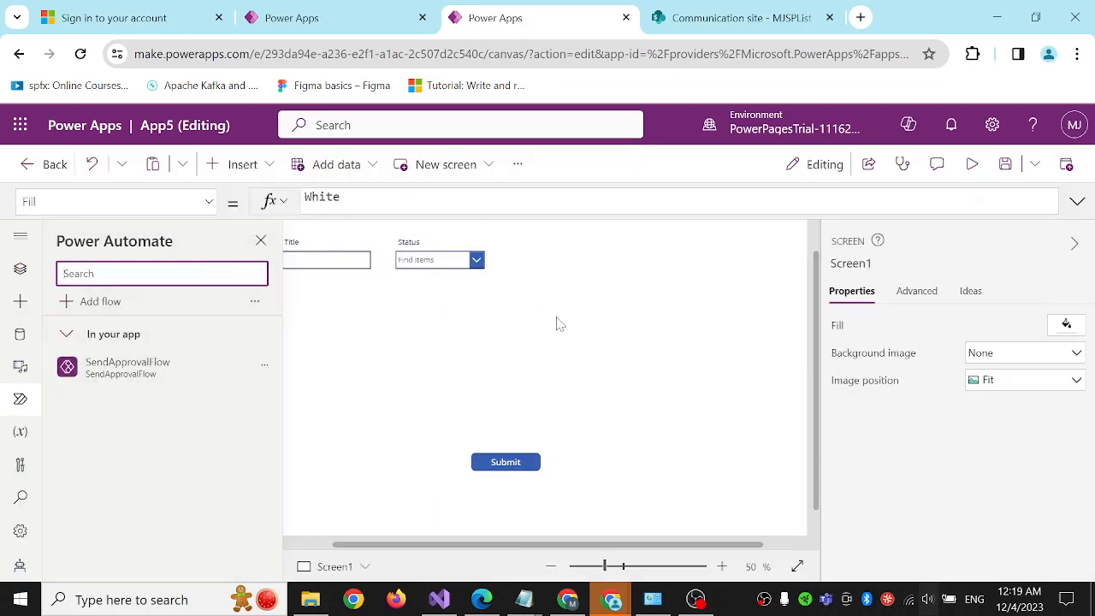
Step: Close the Power Automate pane and look at the formulas set on Form1 and Screen1
click(379, 296)
click(261, 240)
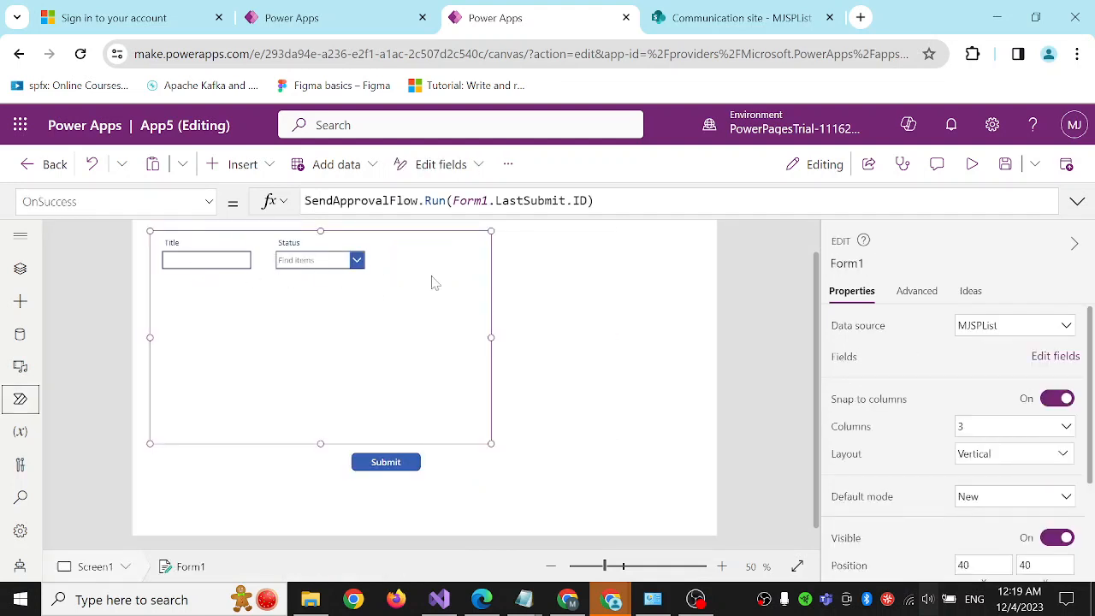
click(569, 312)
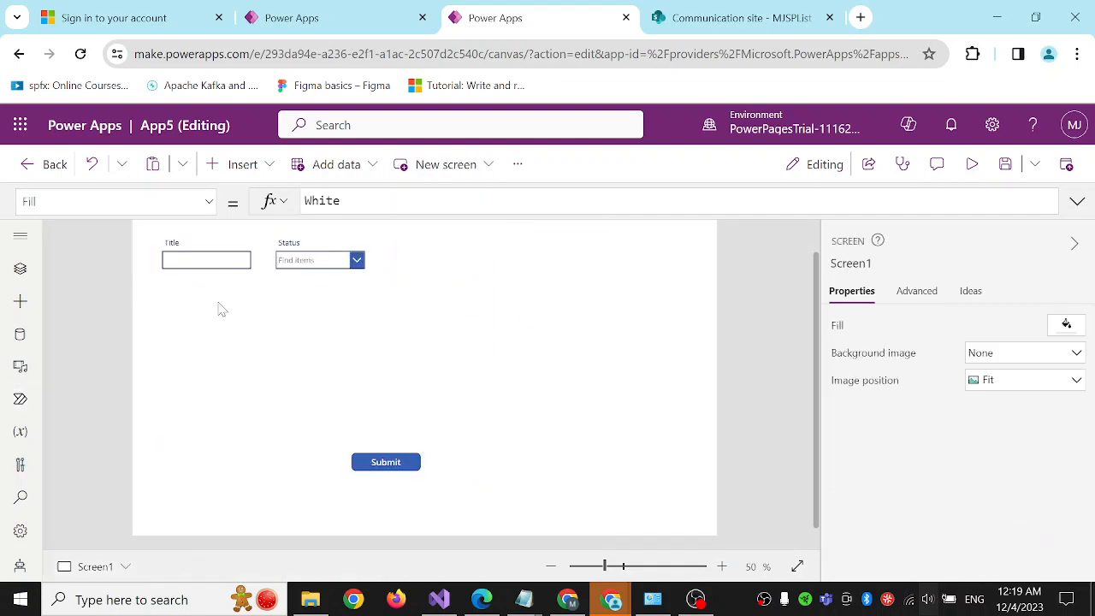
click(1077, 202)
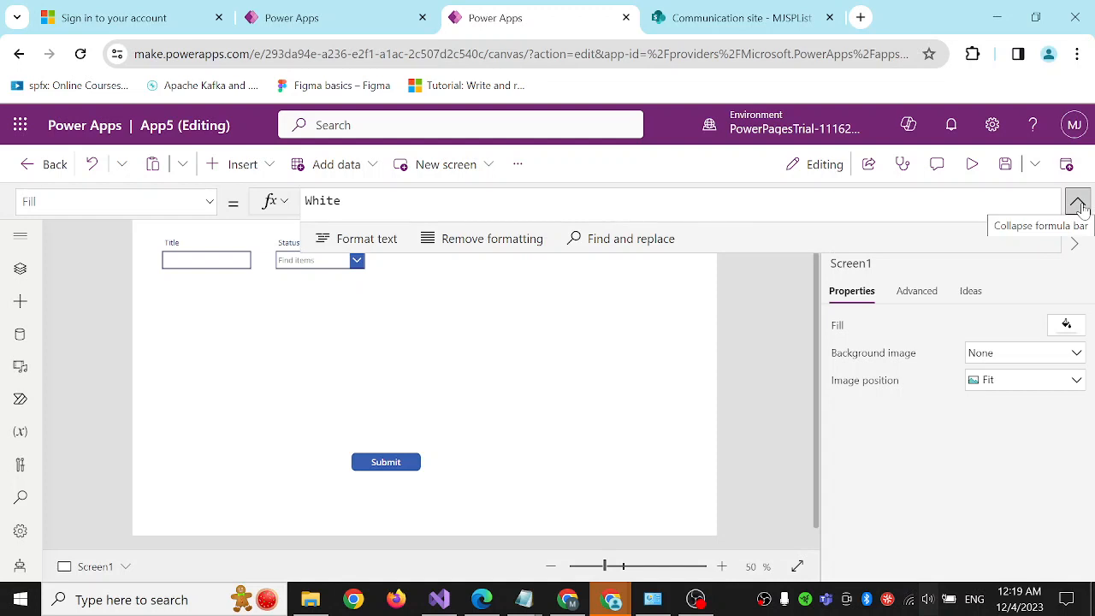
click(1079, 204)
Step: Open the App object's StartScreen formula and examine its status parameter check and the Screen2 fallback
click(21, 267)
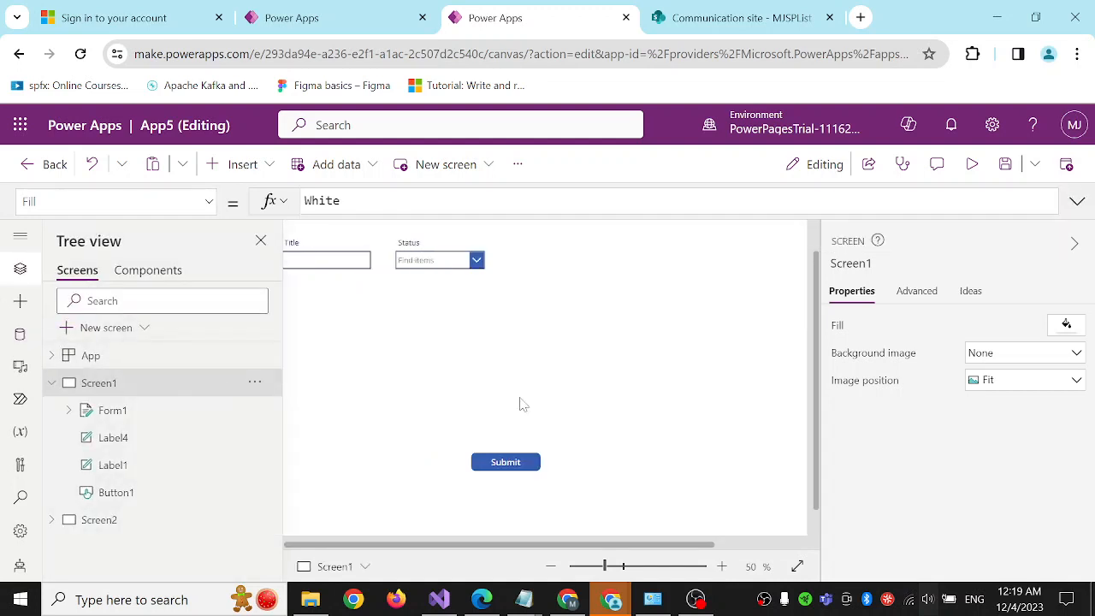
click(91, 358)
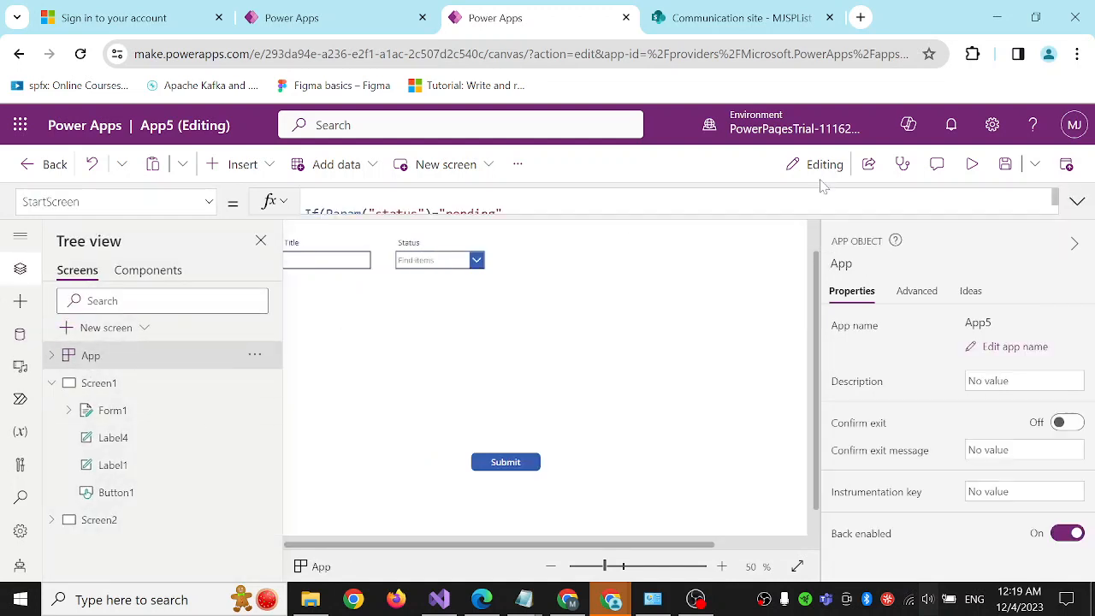
click(732, 214)
drag(705, 380, 701, 301)
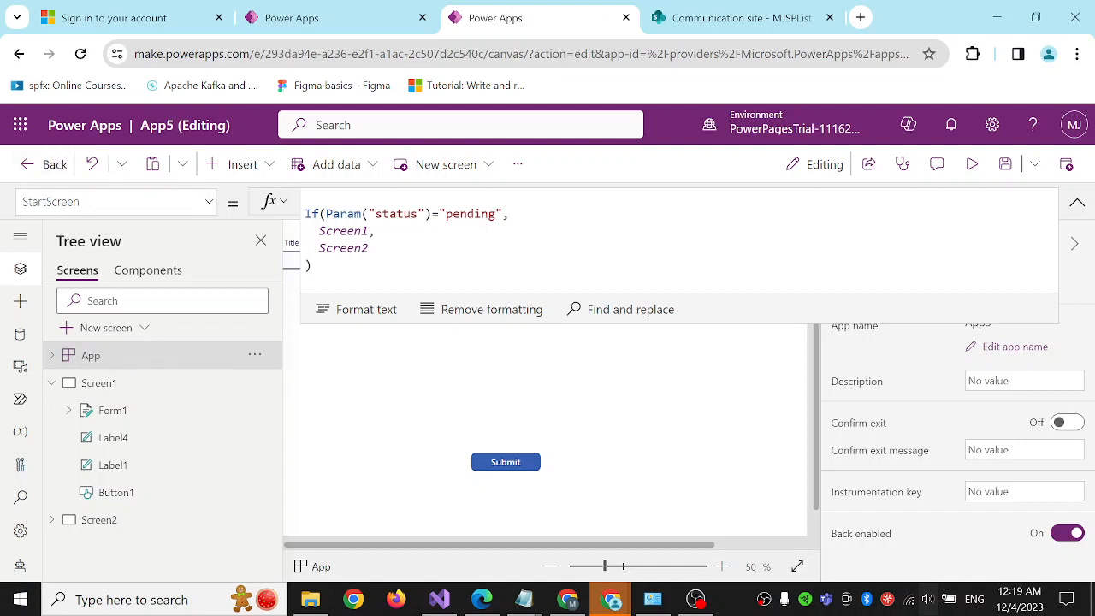
double_click(397, 214)
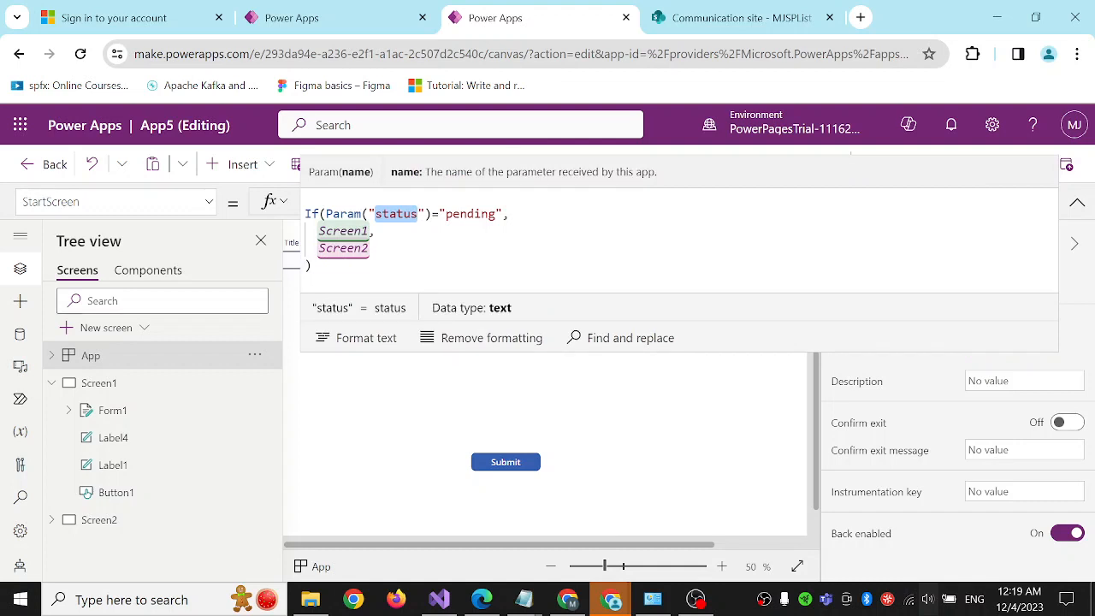
double_click(343, 248)
click(344, 248)
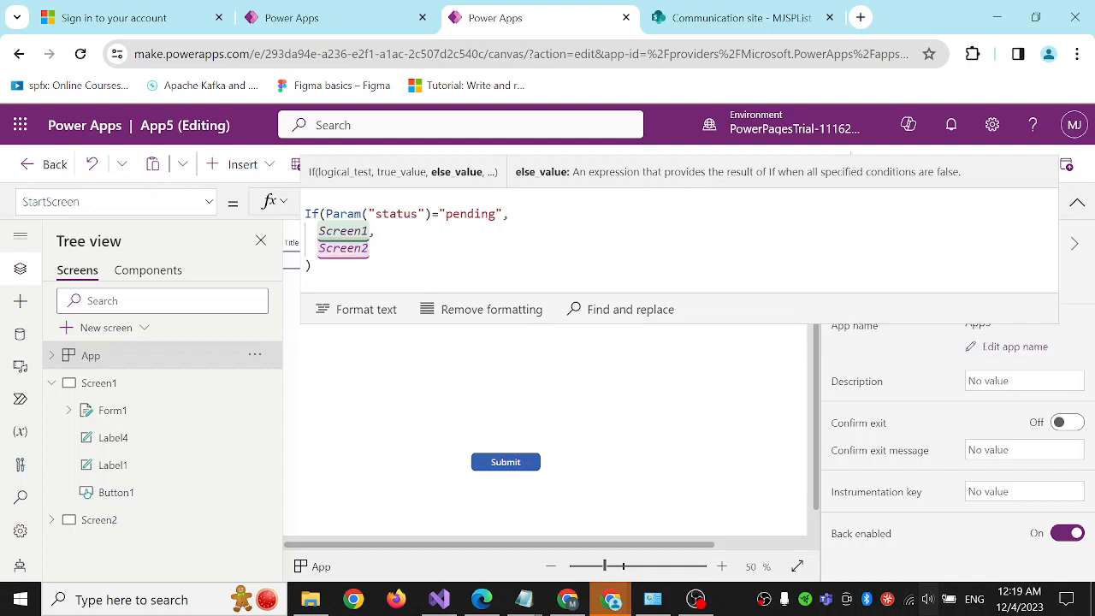
click(1077, 203)
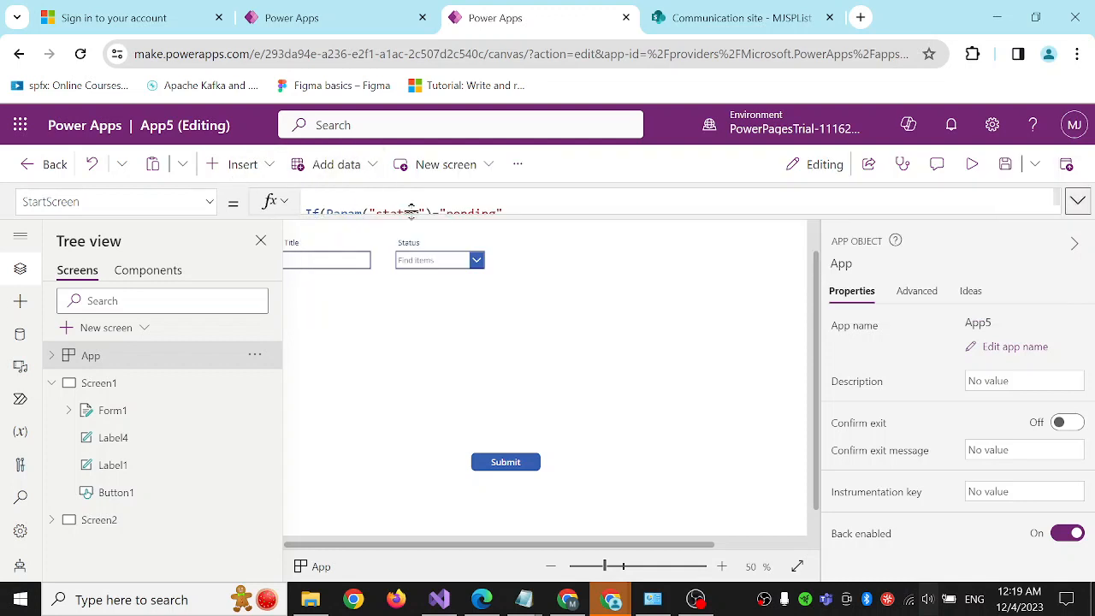
Step: Re-examine the "pending" condition in the App's StartScreen formula, and collapse both the formula and the Screen1 branch
scroll(454, 197, down, 5)
click(1077, 202)
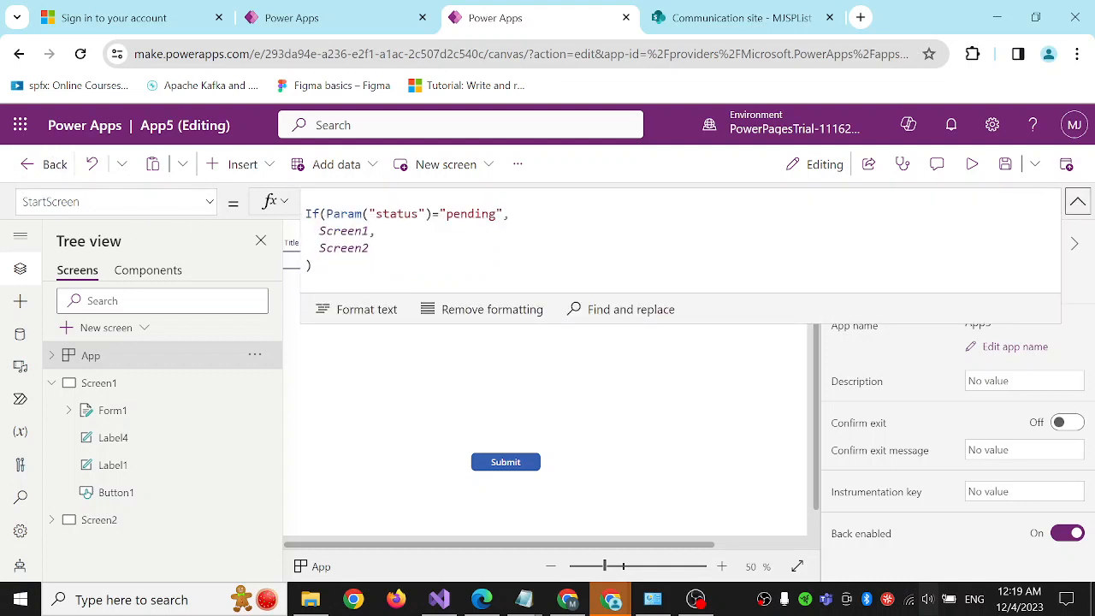
click(1077, 202)
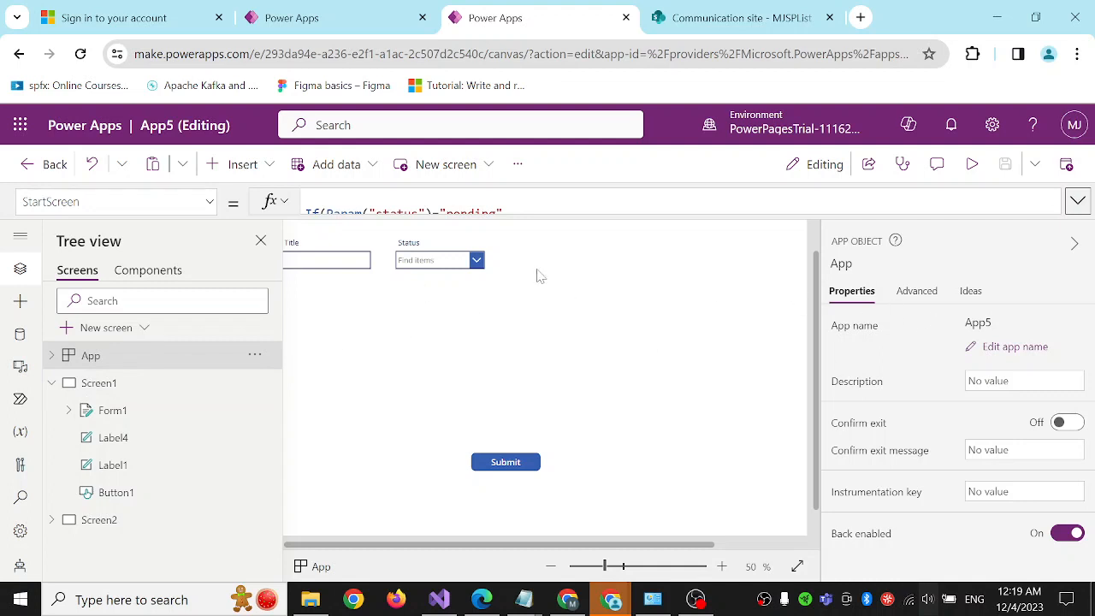
click(543, 215)
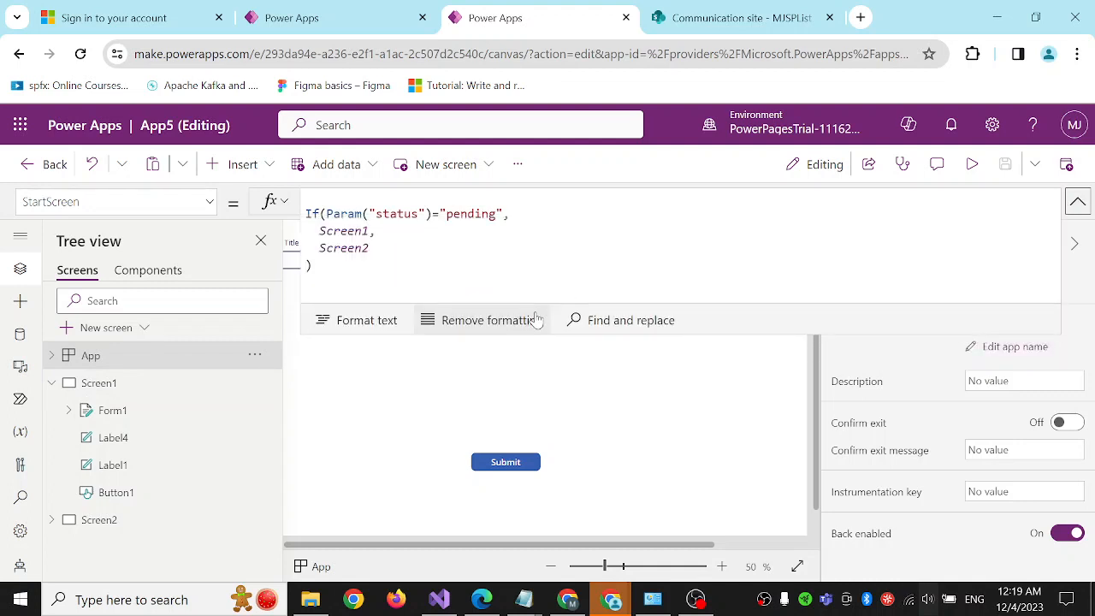
double_click(472, 213)
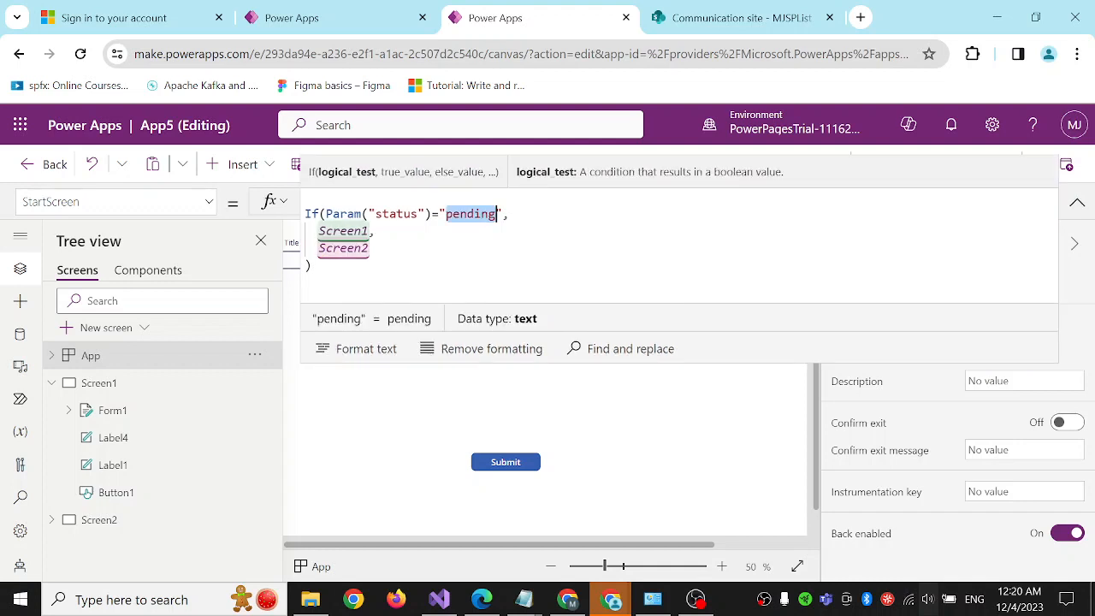
click(1076, 203)
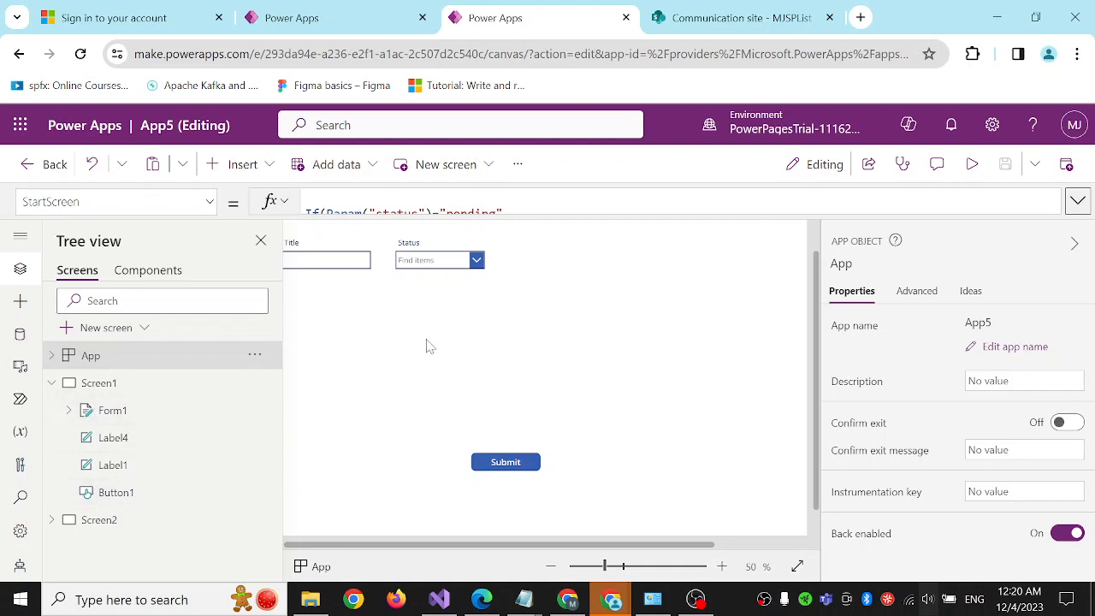
click(52, 382)
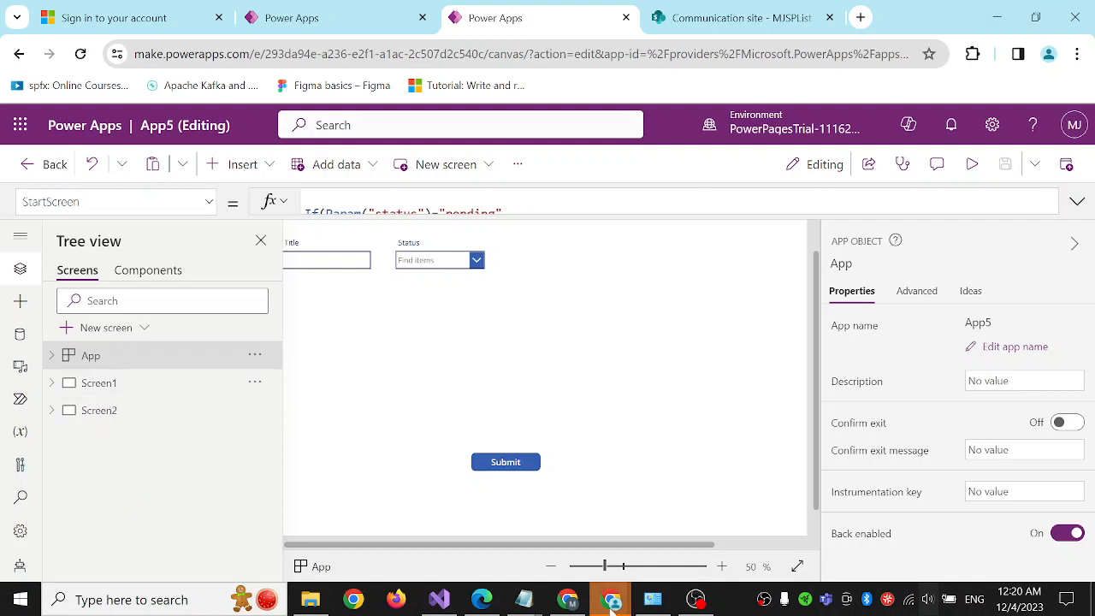
Step: Switch to the window with the AppChatBotandCard solution and start a new chatbot from its Chatbots section
mouse_move(611, 604)
click(886, 496)
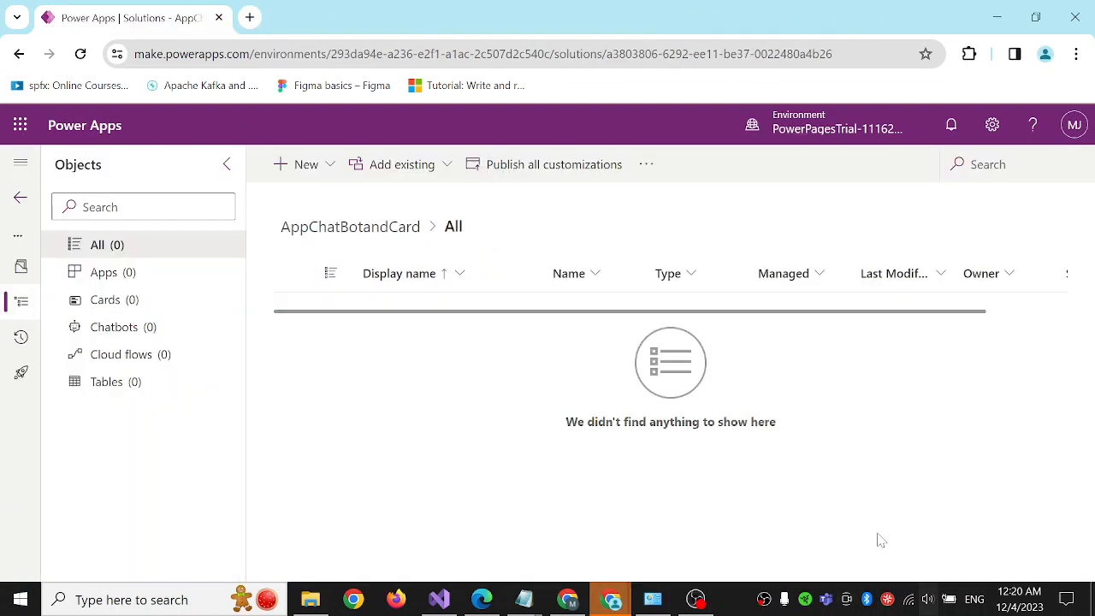
click(159, 328)
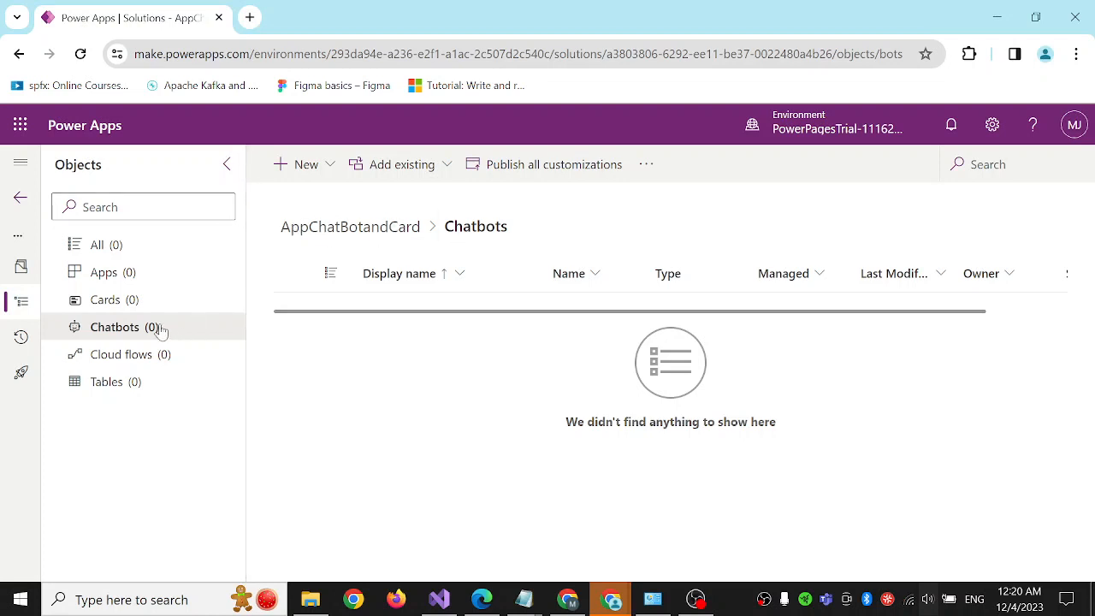
click(321, 167)
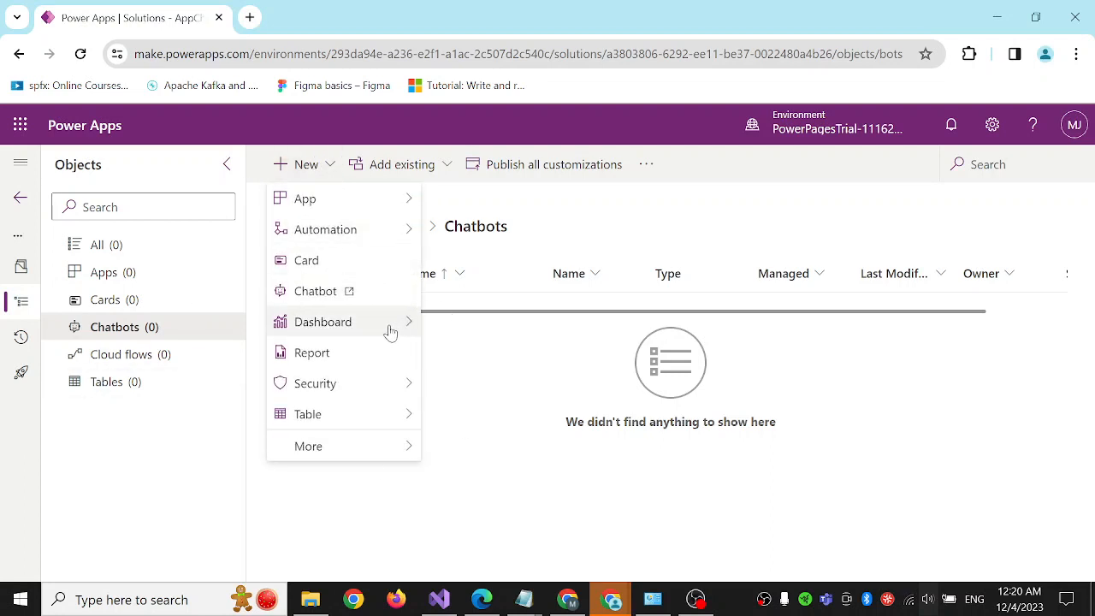
mouse_move(383, 330)
click(359, 292)
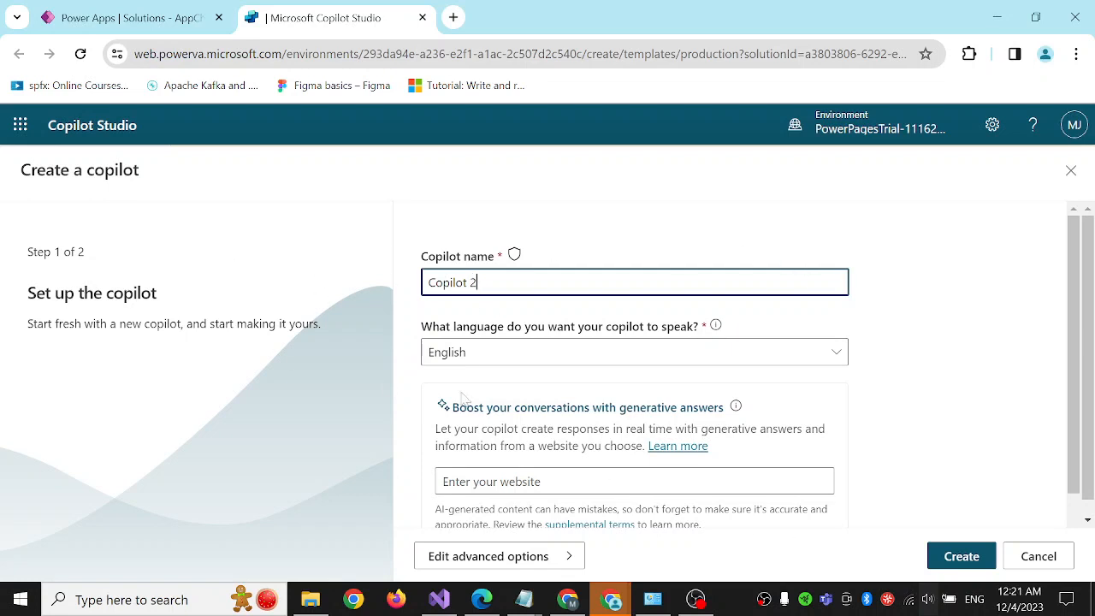
Step: Create the copilot as Copilot 2 in English, leaving the generative answers website empty
scroll(762, 414, down, 1)
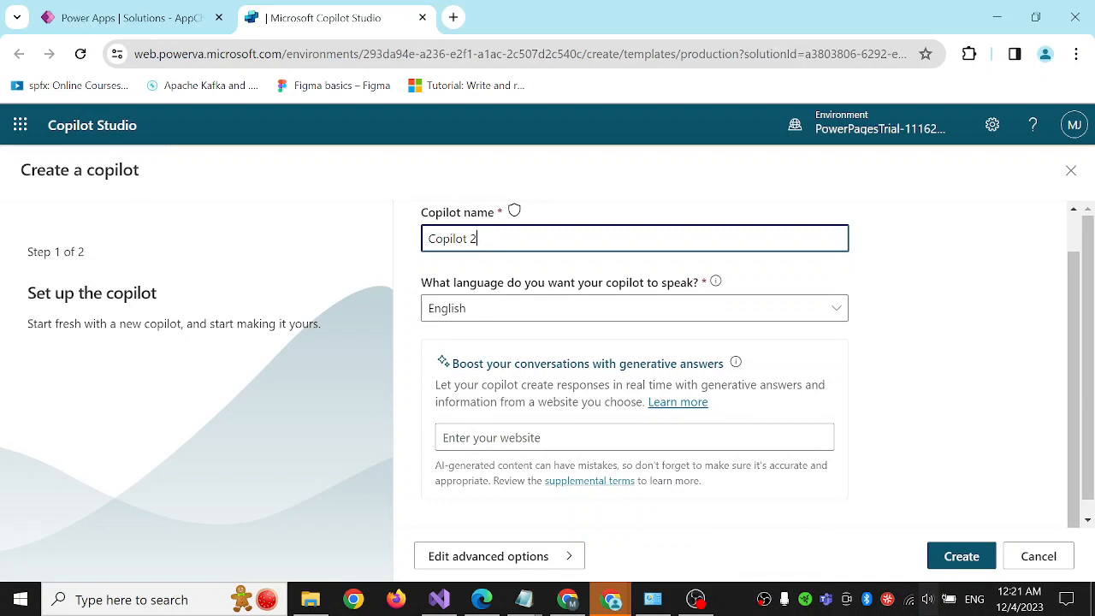
click(634, 437)
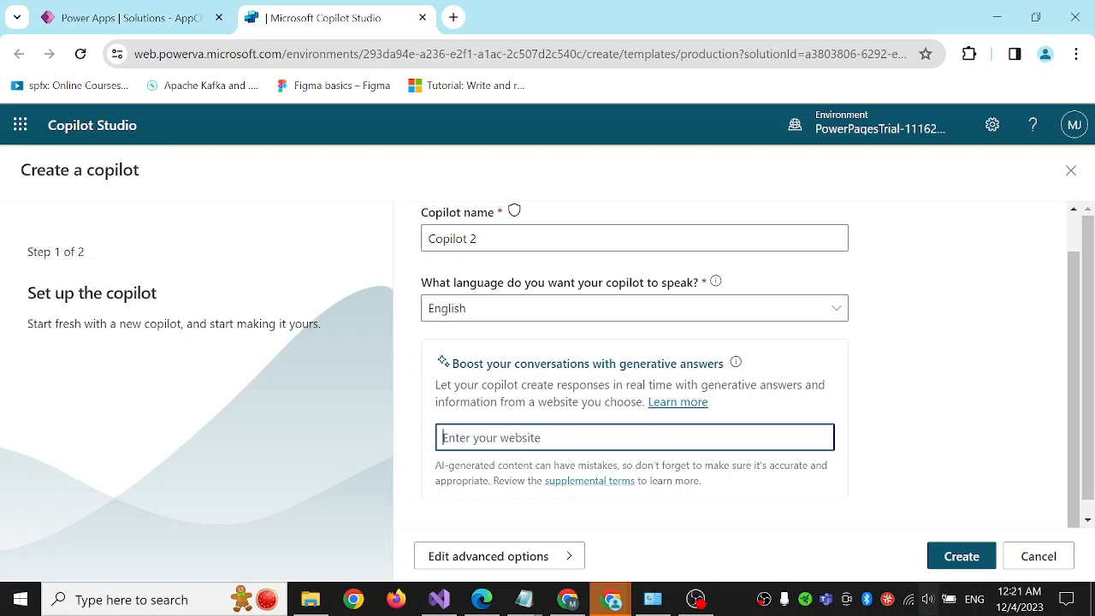
scroll(785, 494, down, 1)
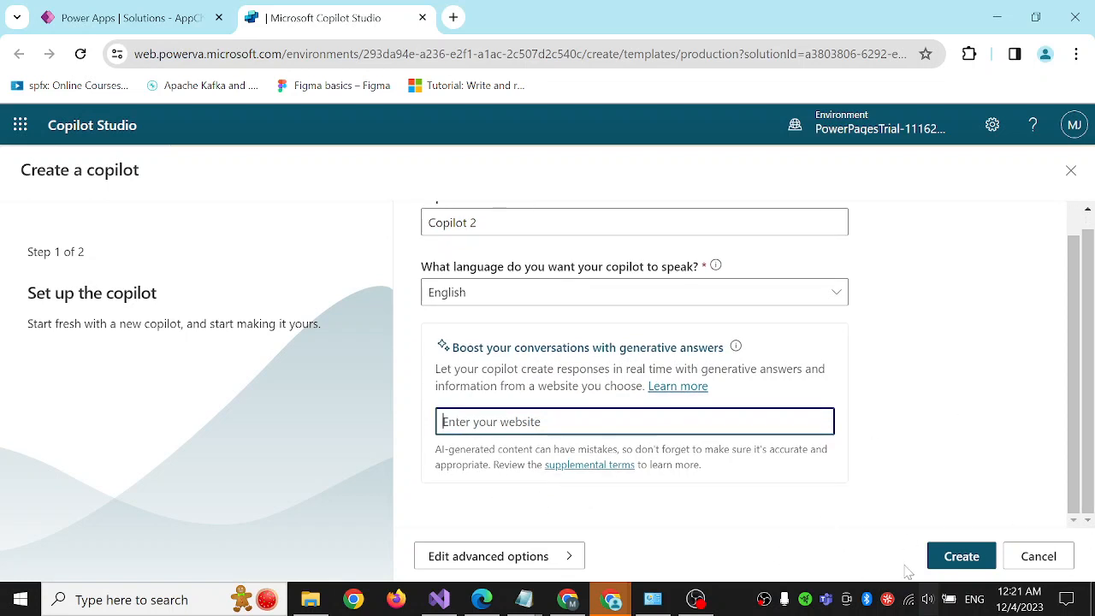
click(962, 556)
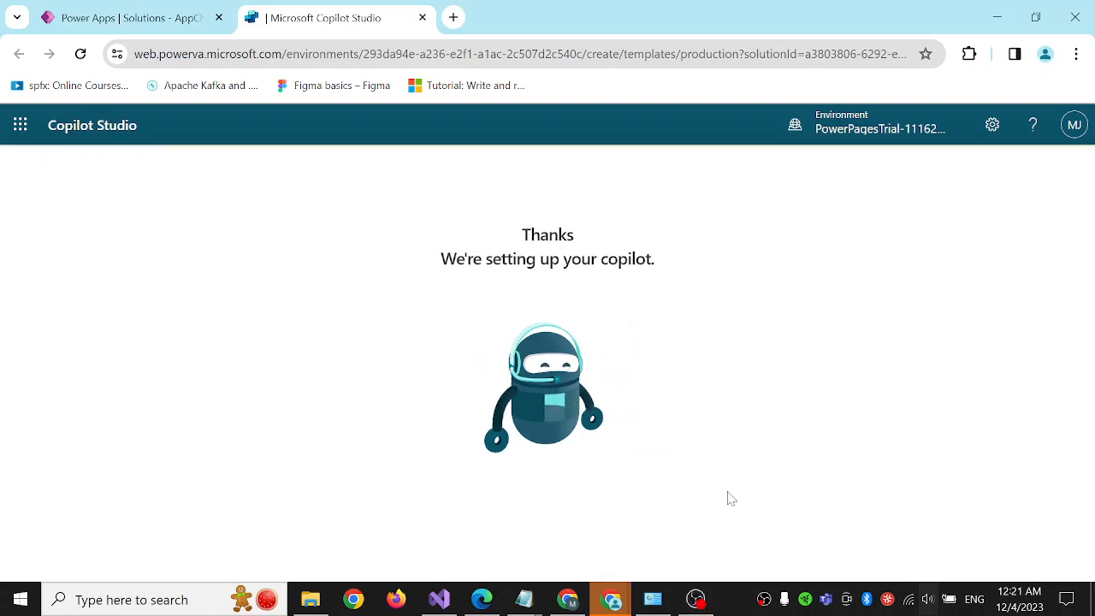
click(699, 604)
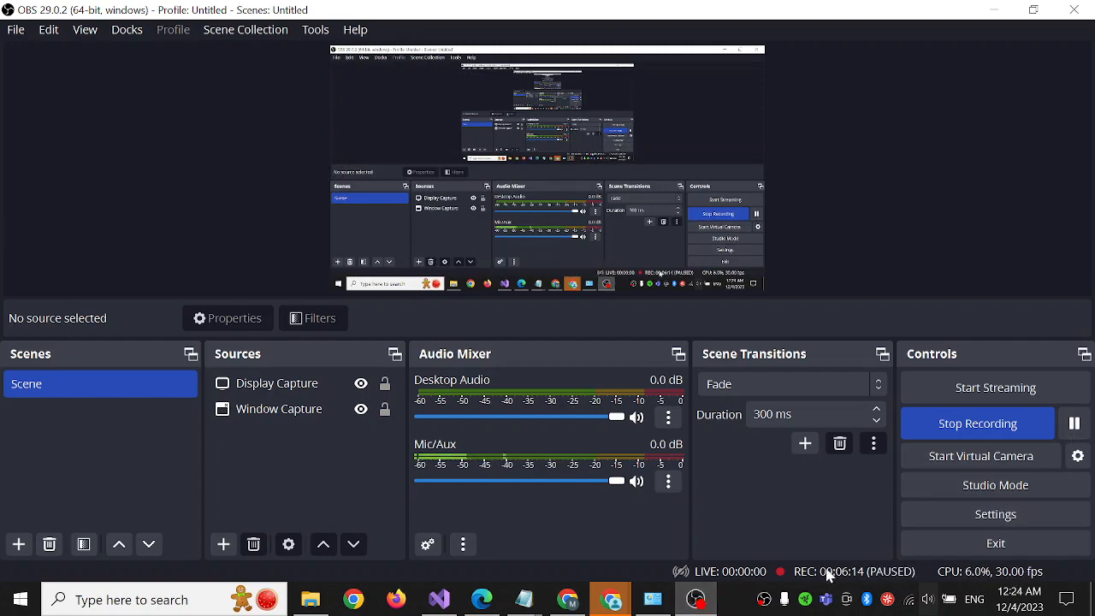
click(696, 599)
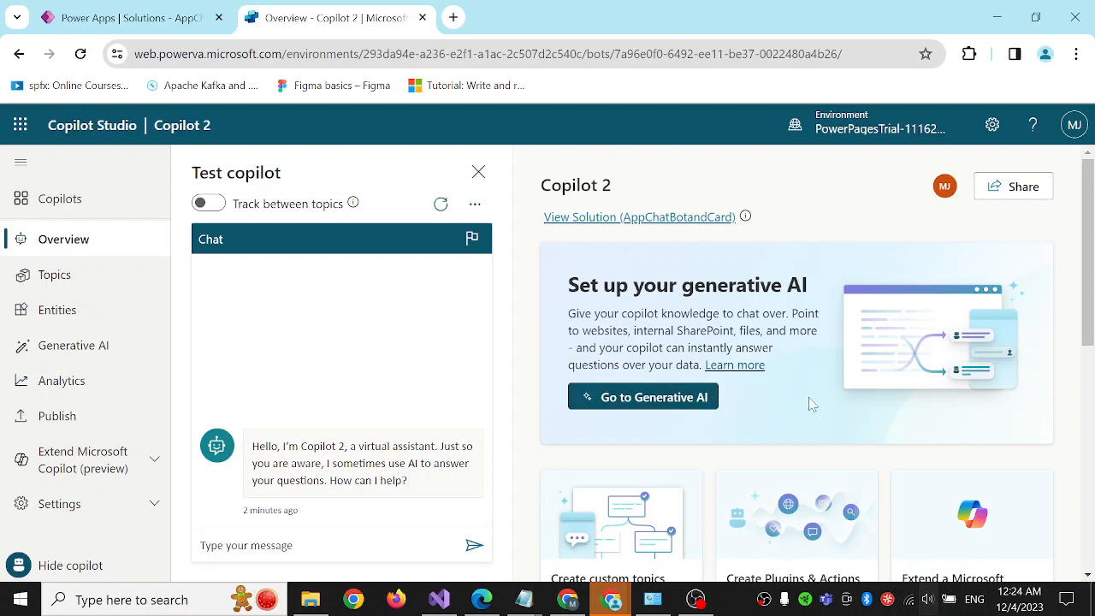
Step: Look over the Copilot 2 overview and open its Generative AI settings down to the generative answers section
scroll(725, 402, down, 1)
scroll(725, 402, up, 1)
click(649, 399)
scroll(837, 325, down, 3)
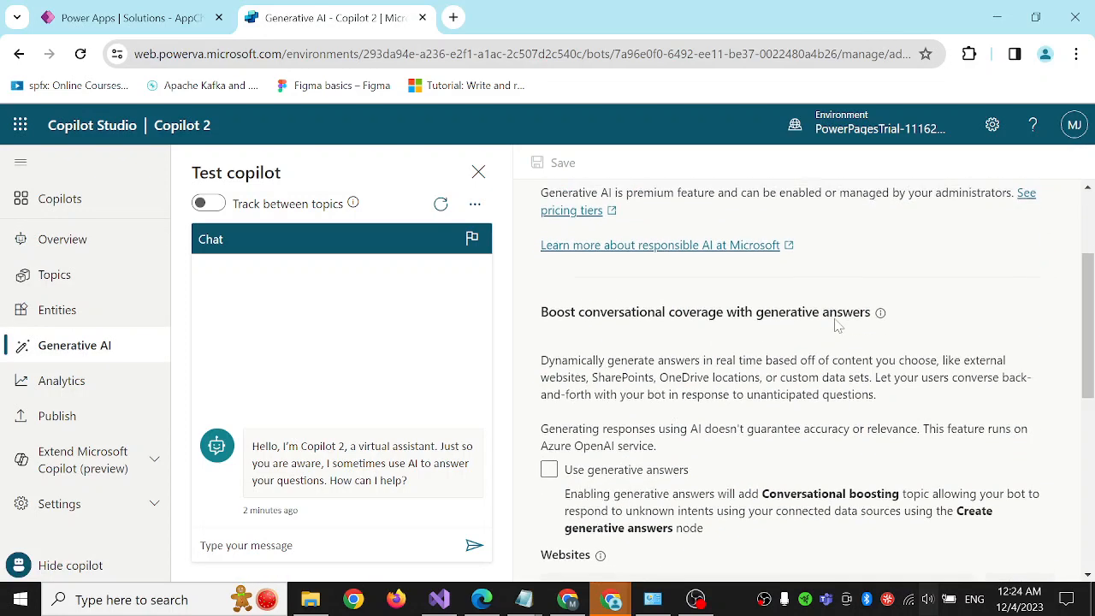
Step: Try out the Use generative answers option and review its website, content moderation and document upload settings
click(551, 382)
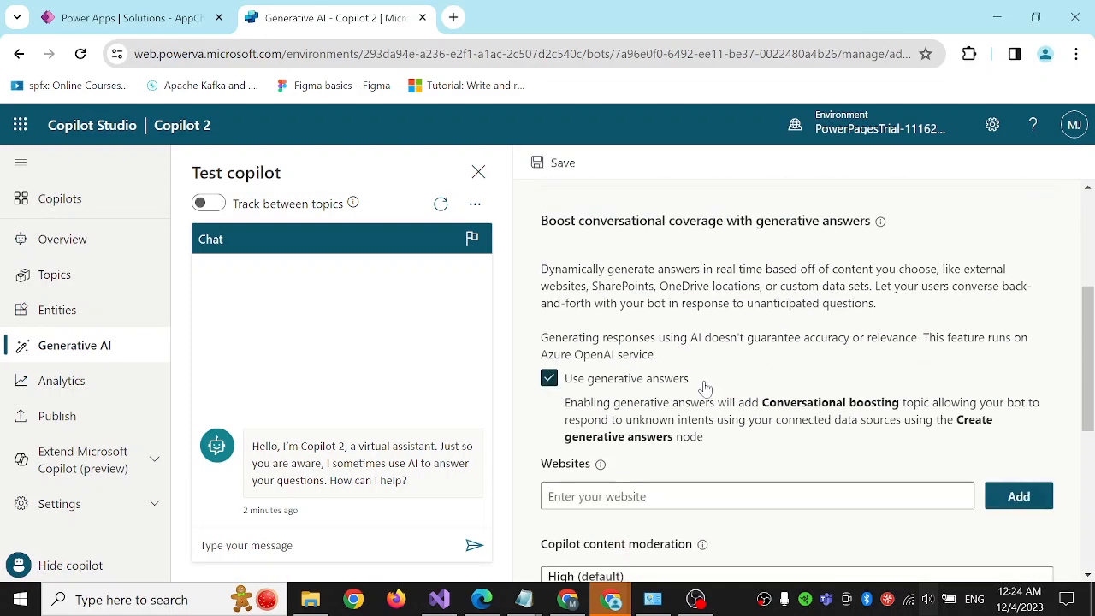
scroll(869, 384, down, 2)
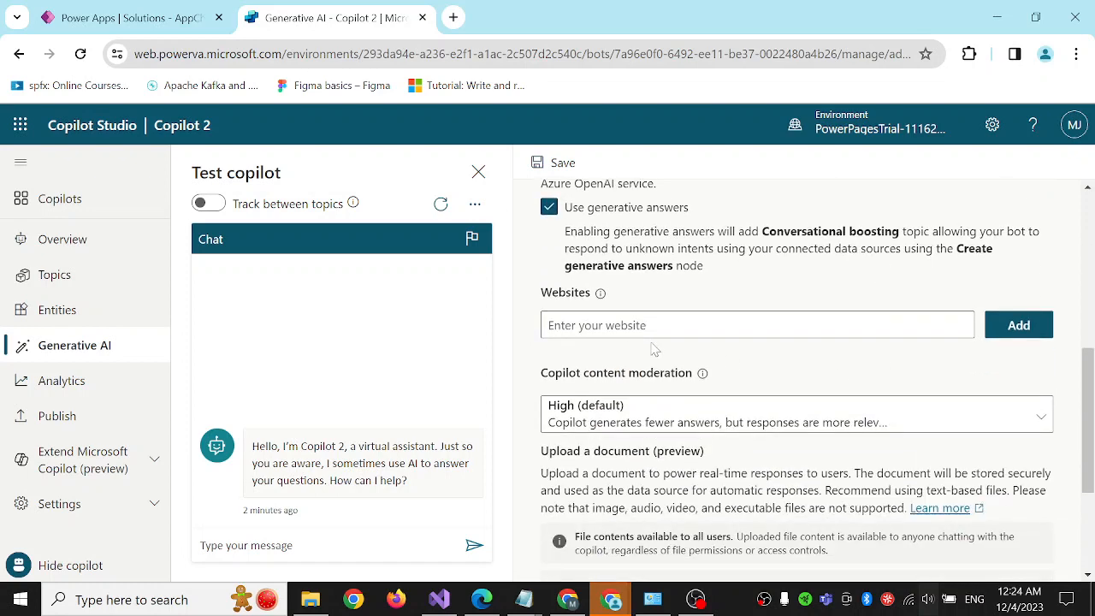
scroll(654, 349, up, 2)
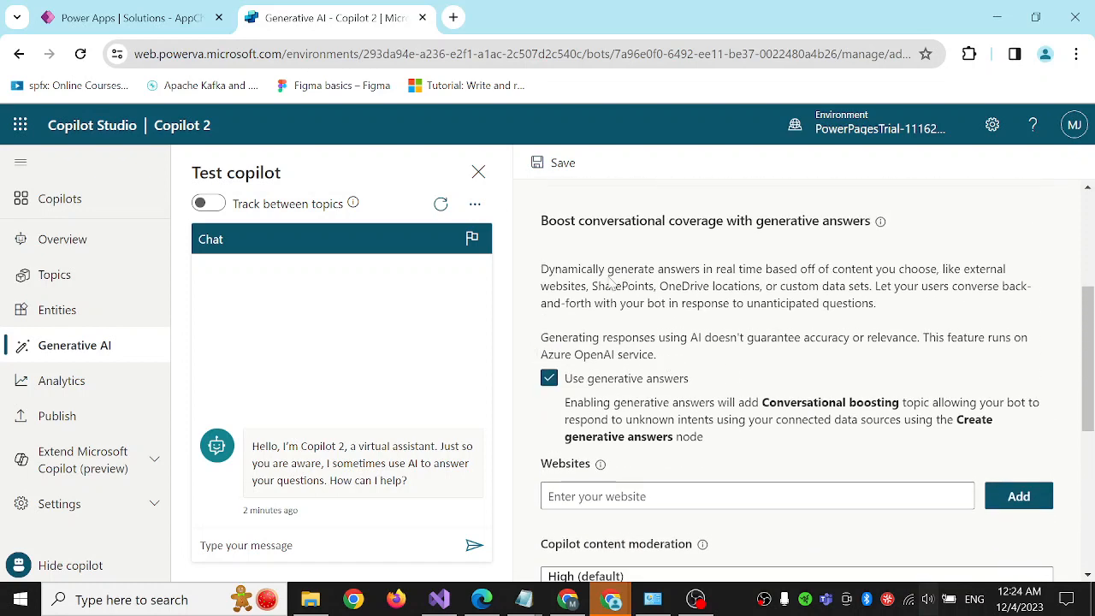
click(554, 386)
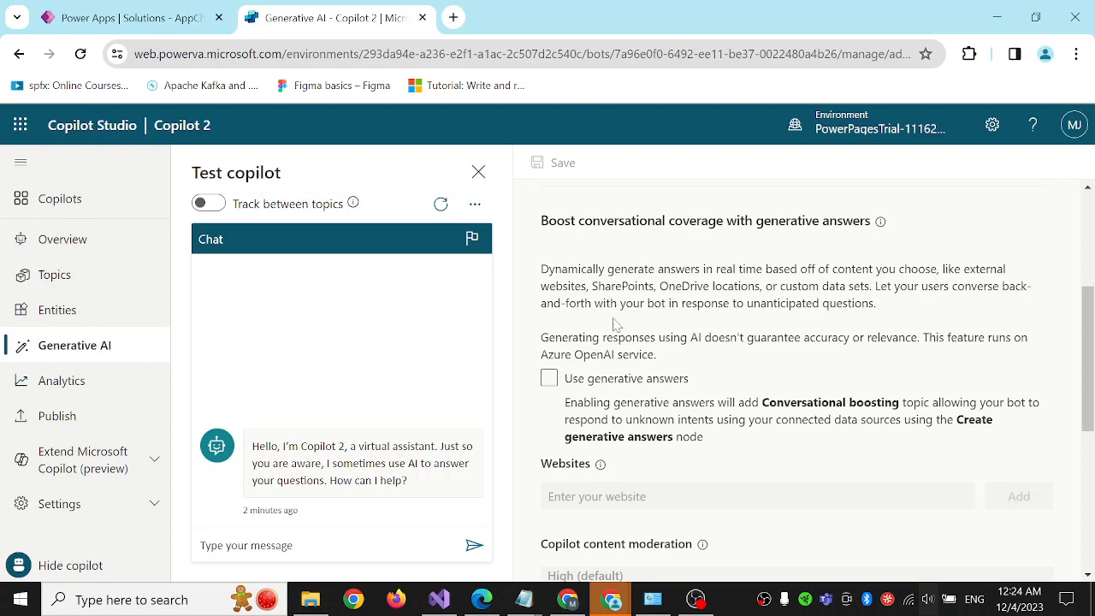
scroll(697, 389, down, 1)
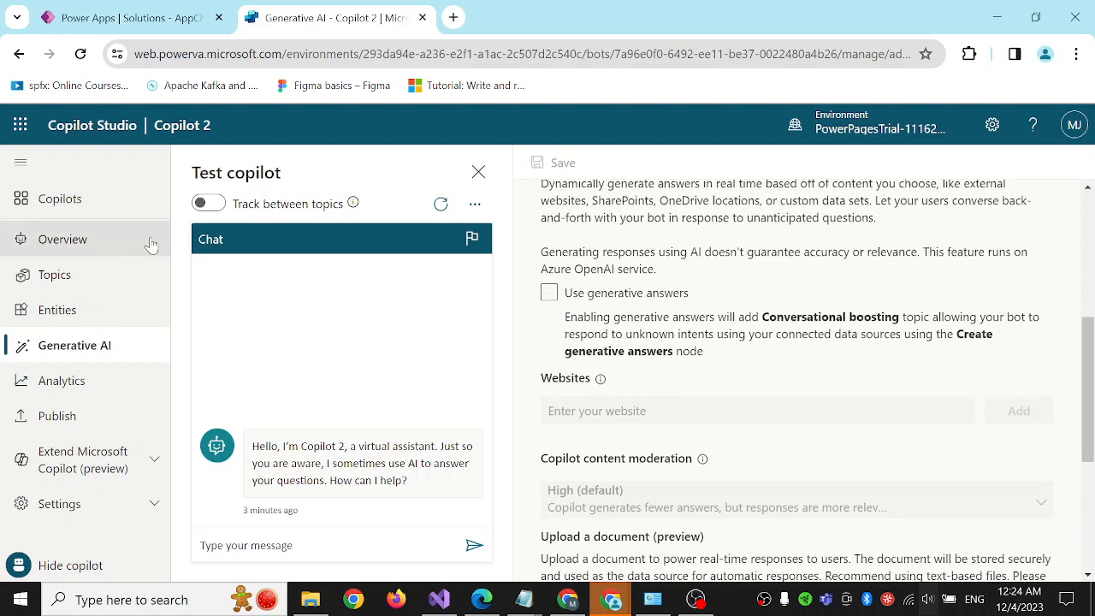
Step: Review the copilot's list of topics and return to its overview
click(74, 240)
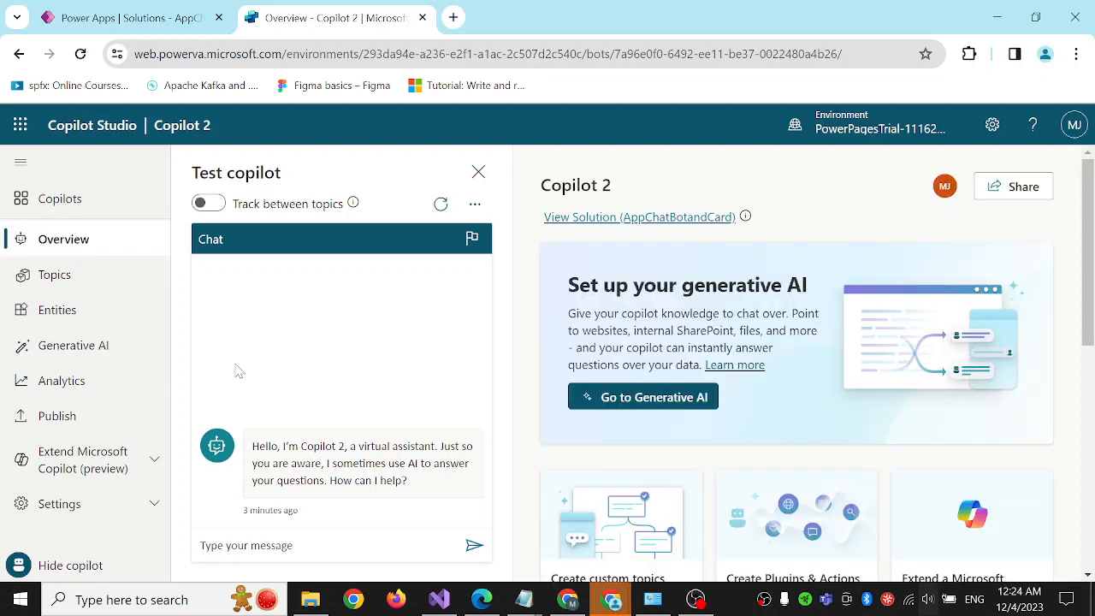
click(67, 281)
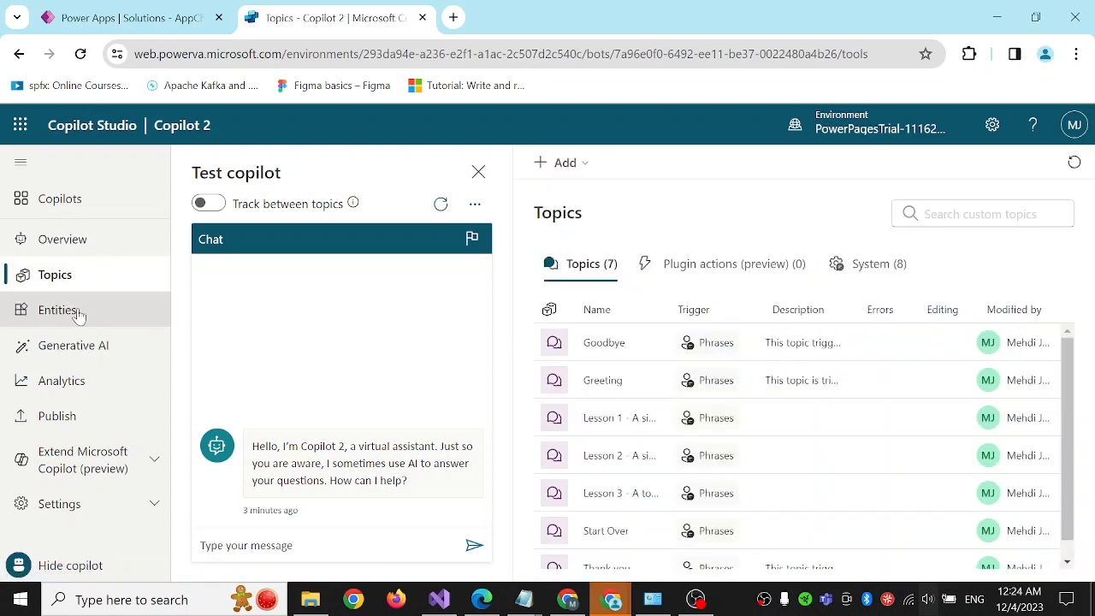
click(60, 244)
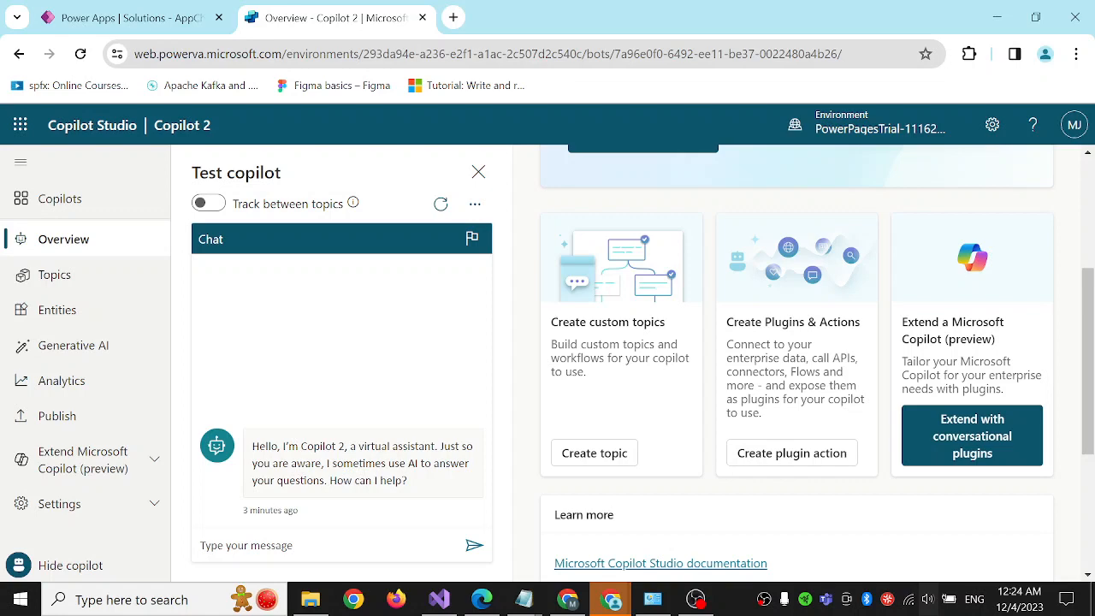
Step: Start a new custom topic with Copilot from the overview and name it "PowerApps support"
scroll(676, 310, down, 1)
scroll(676, 309, up, 1)
click(608, 453)
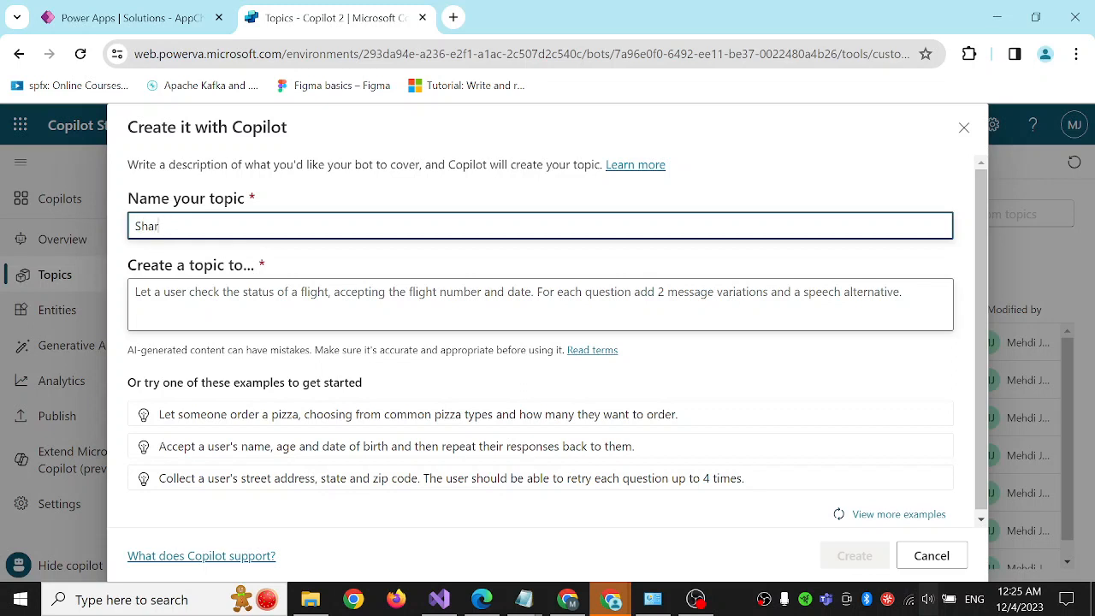
key(BackSpace)
key(BackSpace)
key(BackSpace)
key(BackSpace)
text(PowerApps support)
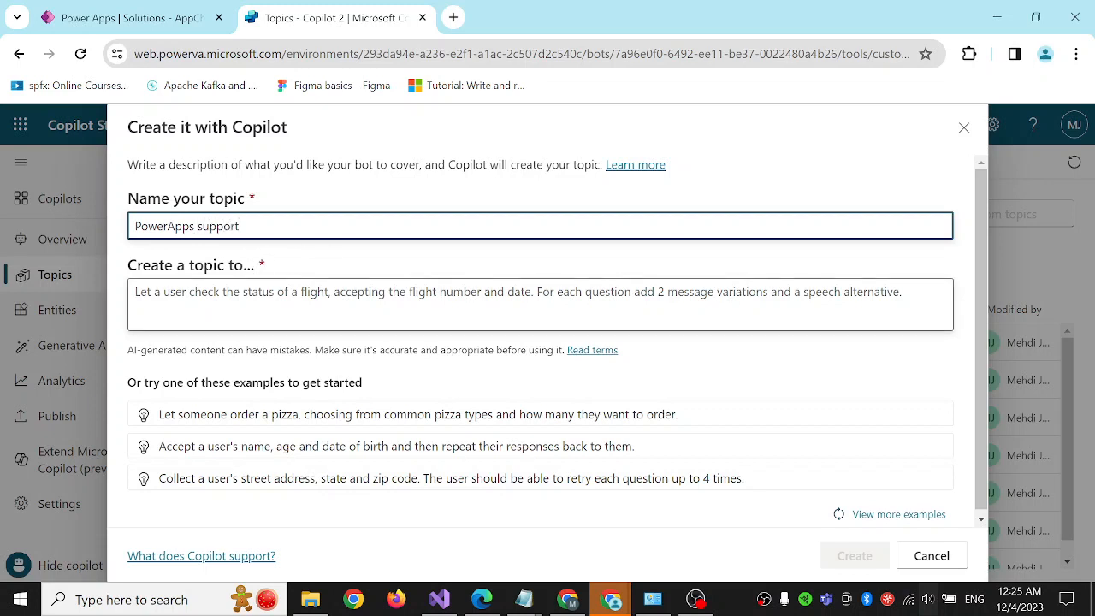
Step: Try to create the topic using its name, "PowerApps support", as the description
key(ctrl+a)
key(ctrl+c)
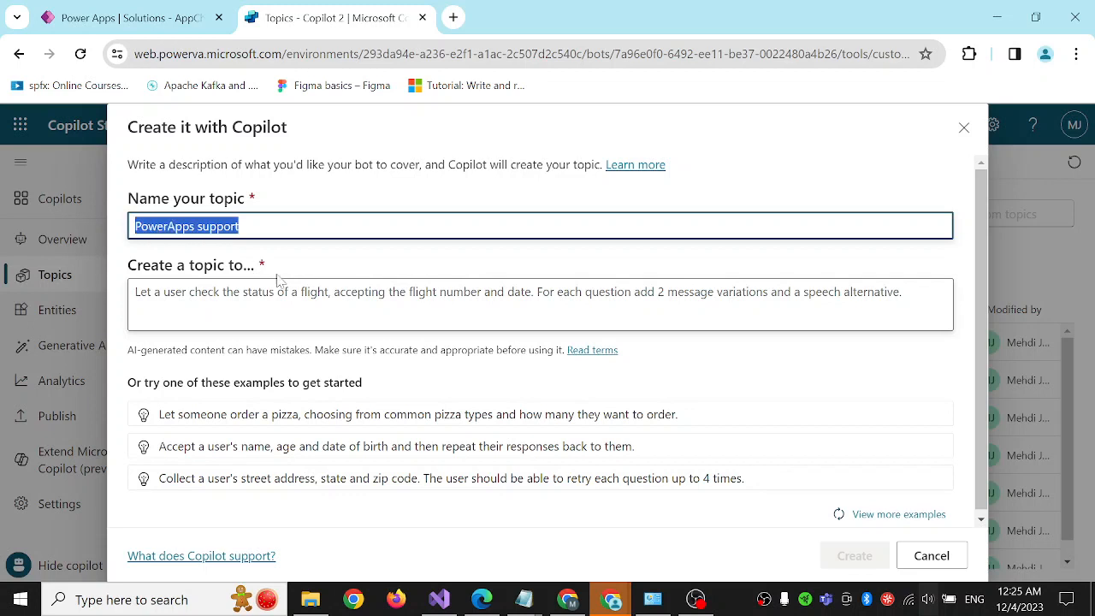
key(Tab)
key(ctrl+v)
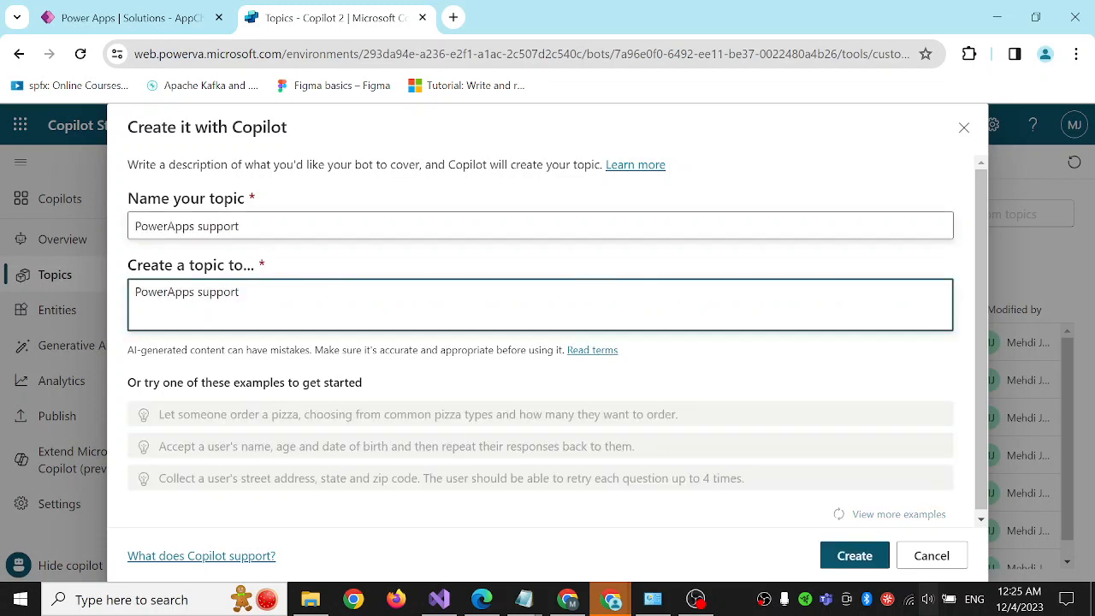
click(854, 555)
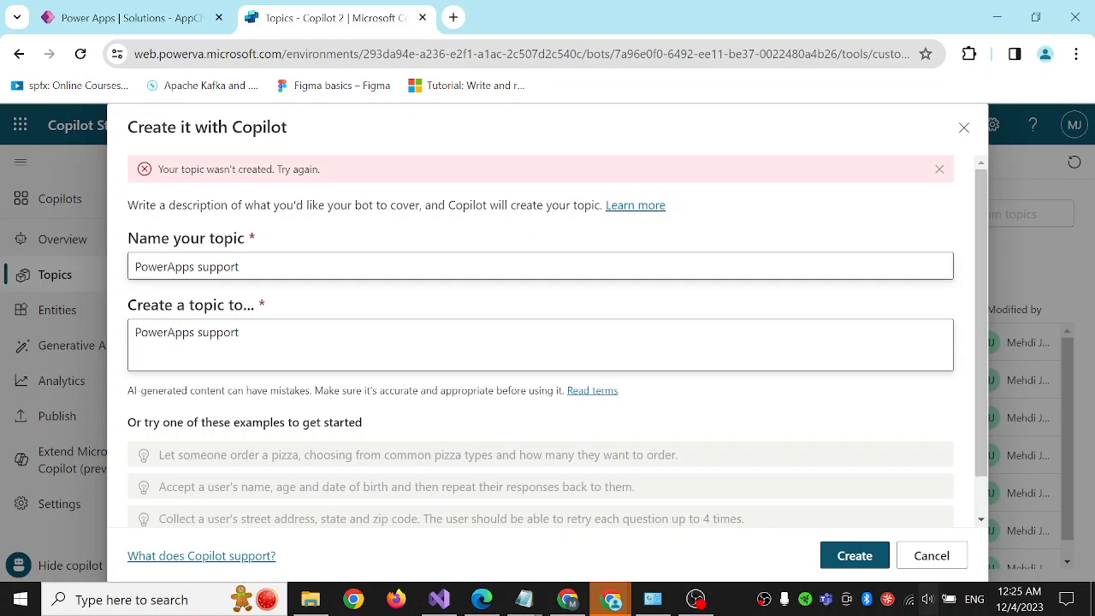
Step: Rename the topic "PowerApps Tech Support", use the same text as its description, and create it
double_click(218, 266)
text(Tech)
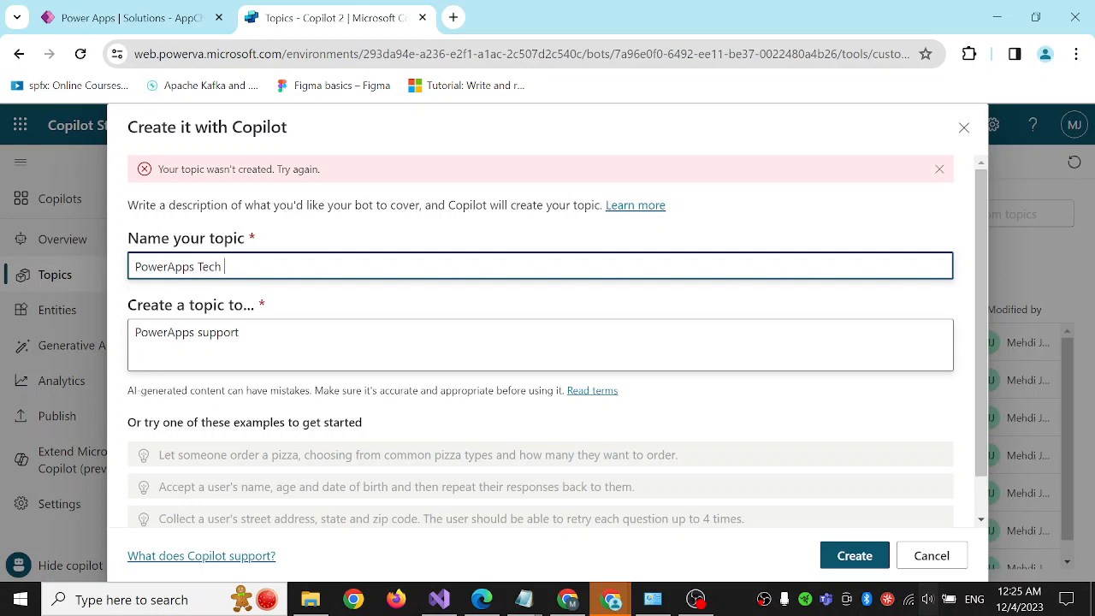
text( Support)
key(ctrl+a)
key(ctrl+c)
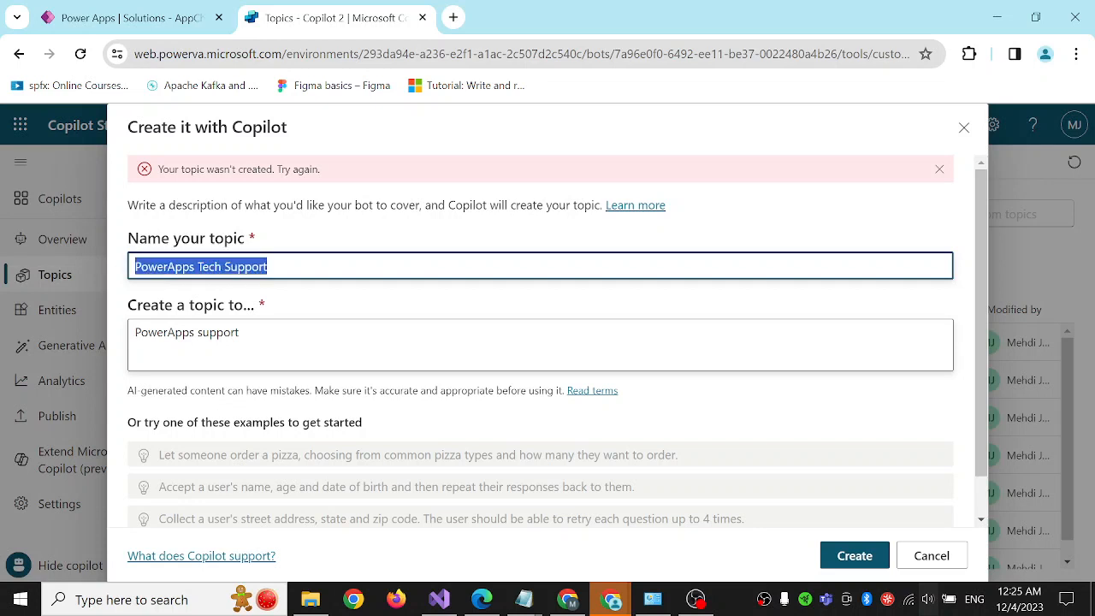
key(Tab)
key(ctrl+shift+Left)
key(ctrl+shift+Left)
key(ctrl+v)
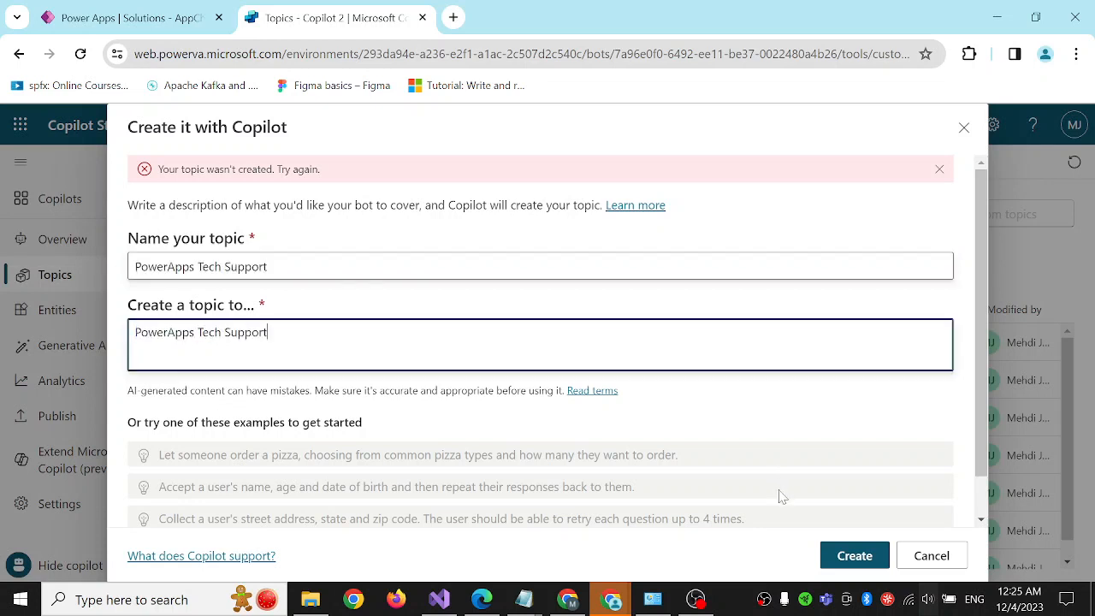
click(861, 557)
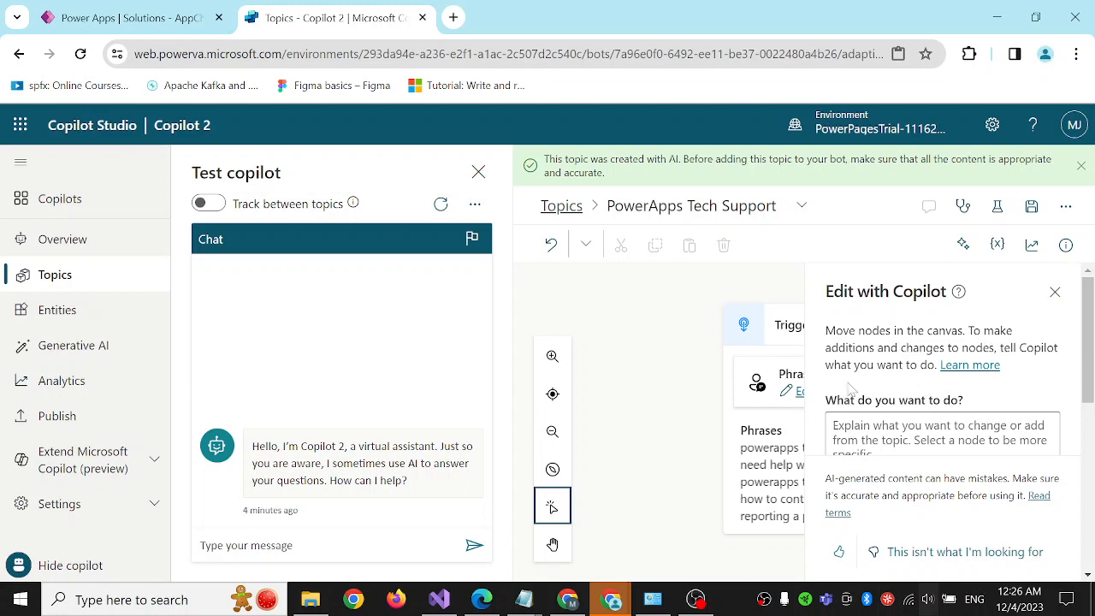
Step: Look over the Edit with Copilot suggestions, close that pane, and review the topic's trigger phrases
scroll(1054, 381, down, 5)
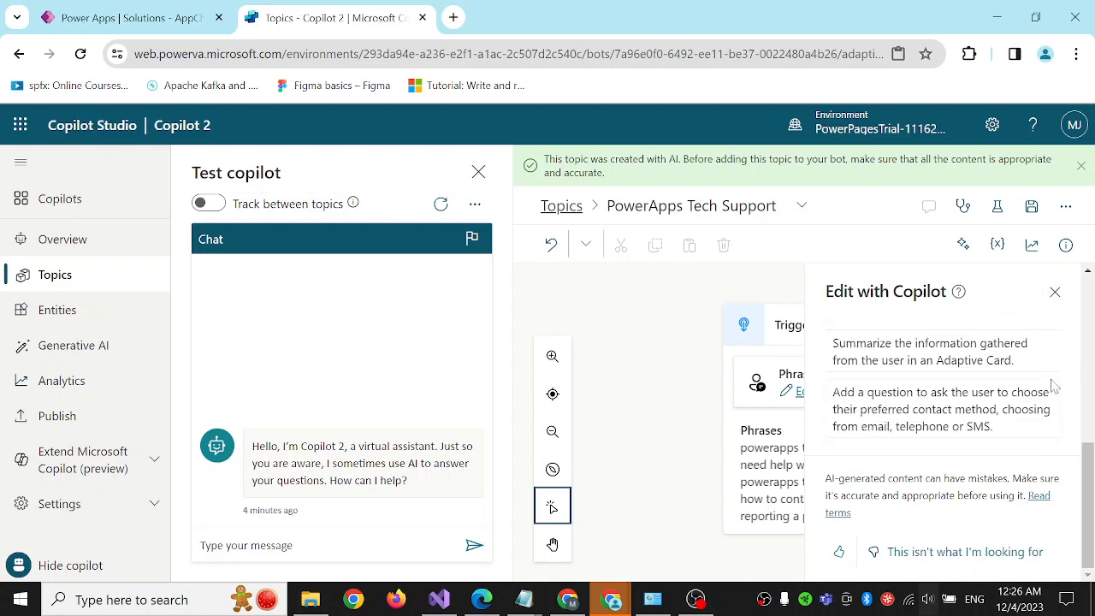
scroll(1054, 385, up, 5)
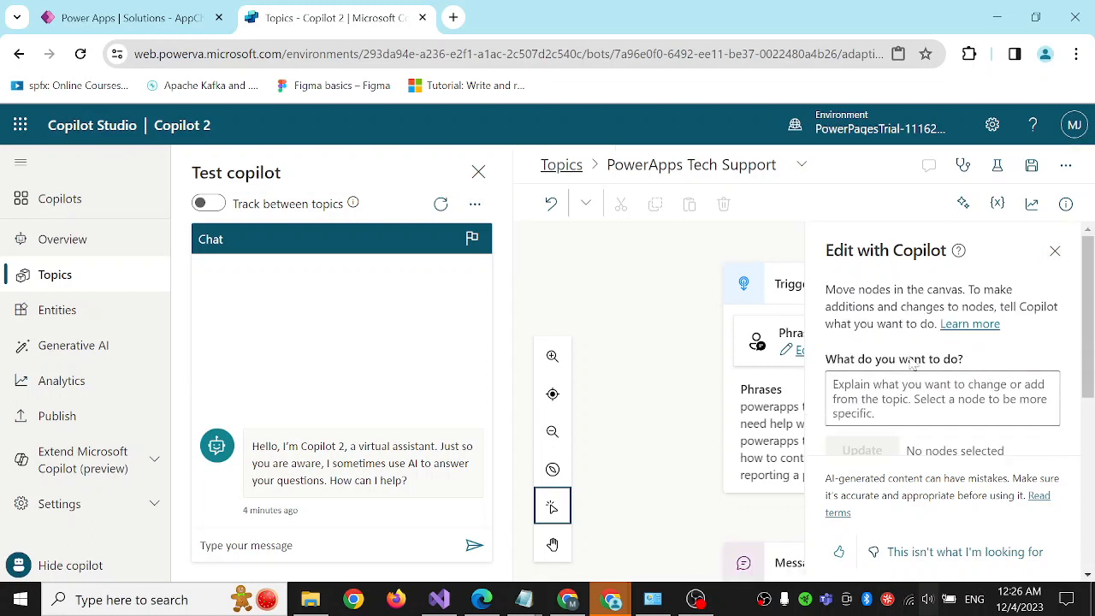
click(1056, 252)
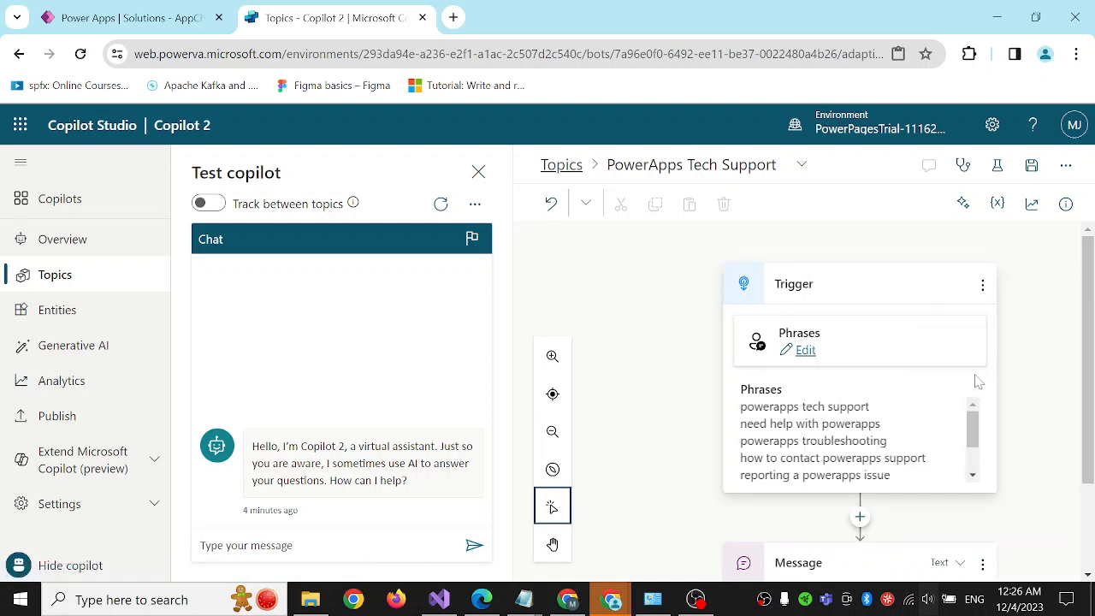
scroll(886, 411, down, 2)
scroll(852, 414, up, 2)
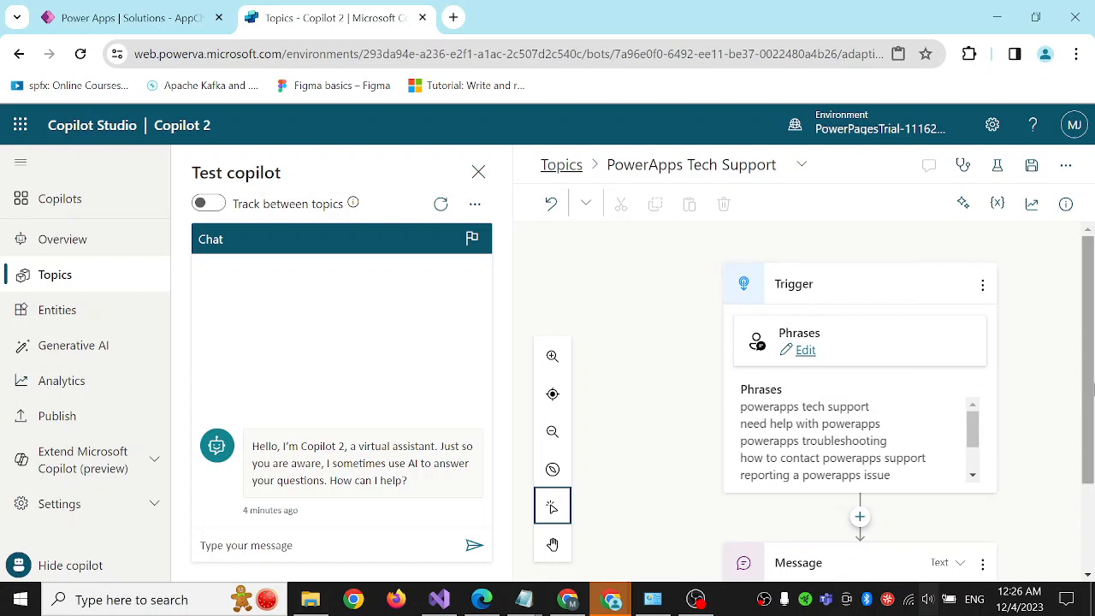
Step: Examine the message node's welcome text and its Text and Speech format options
scroll(1081, 387, down, 2)
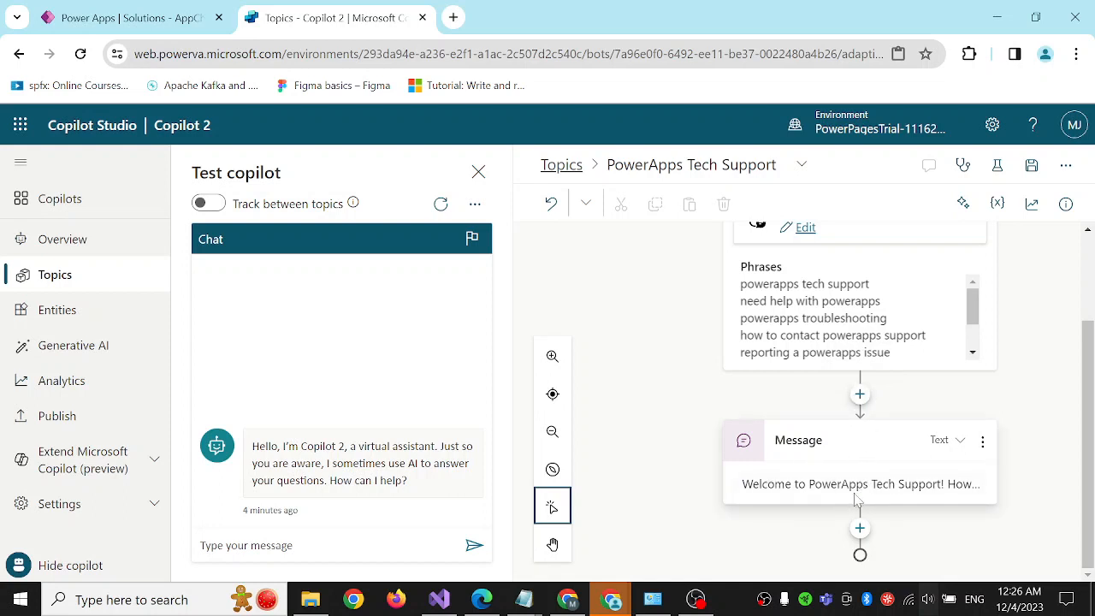
click(814, 492)
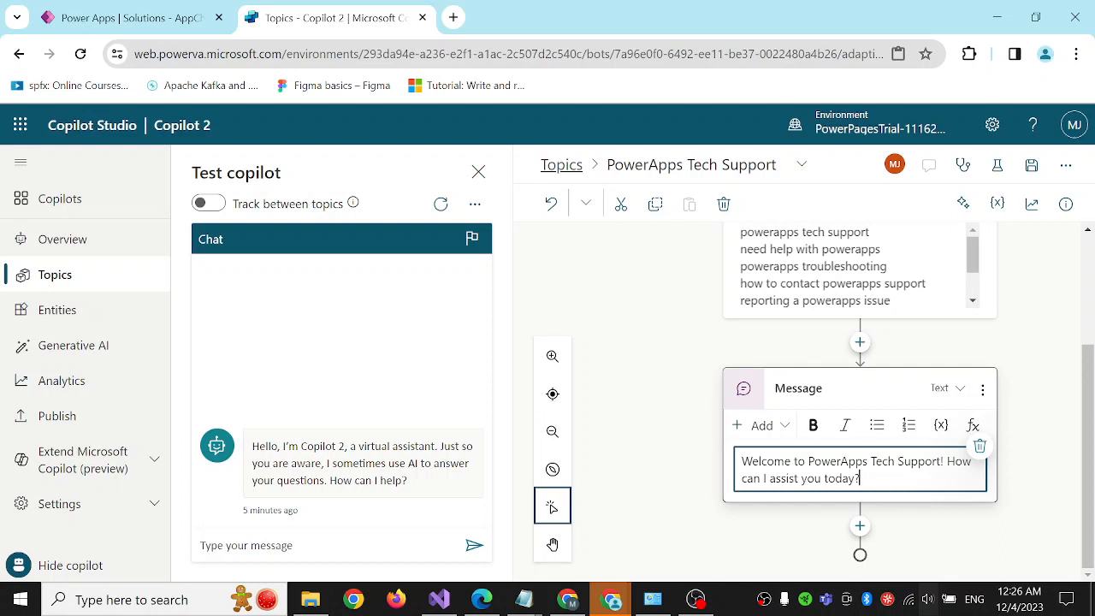
click(962, 389)
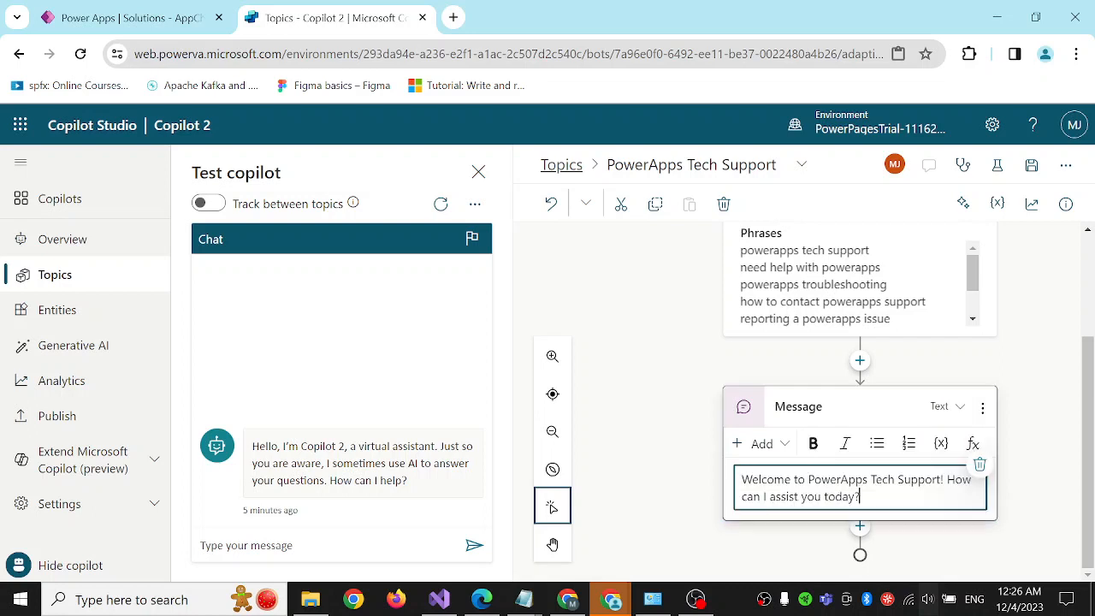
click(915, 487)
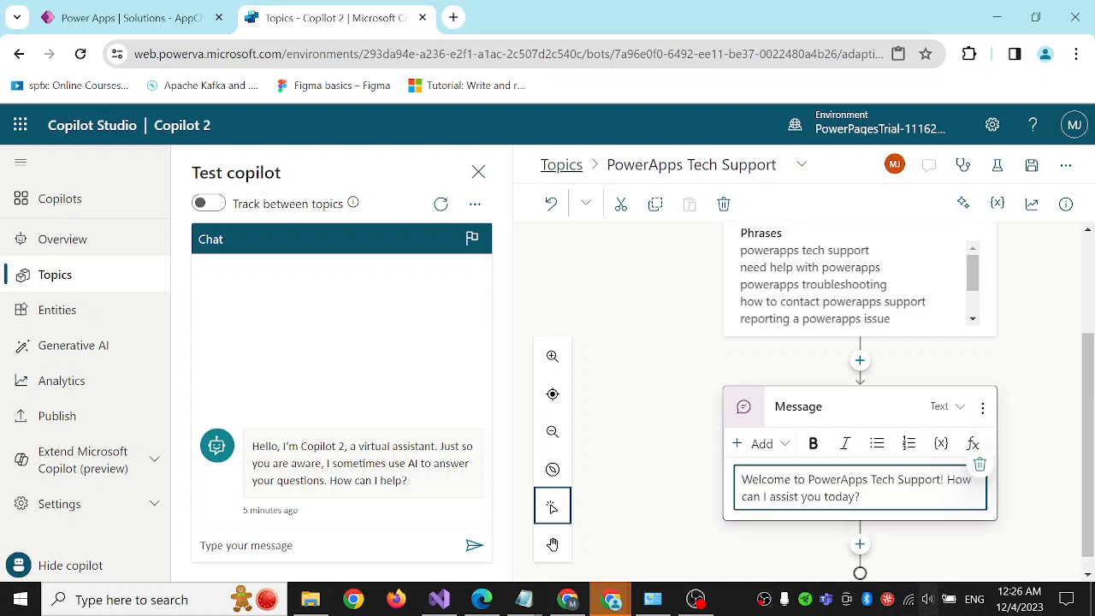
click(959, 408)
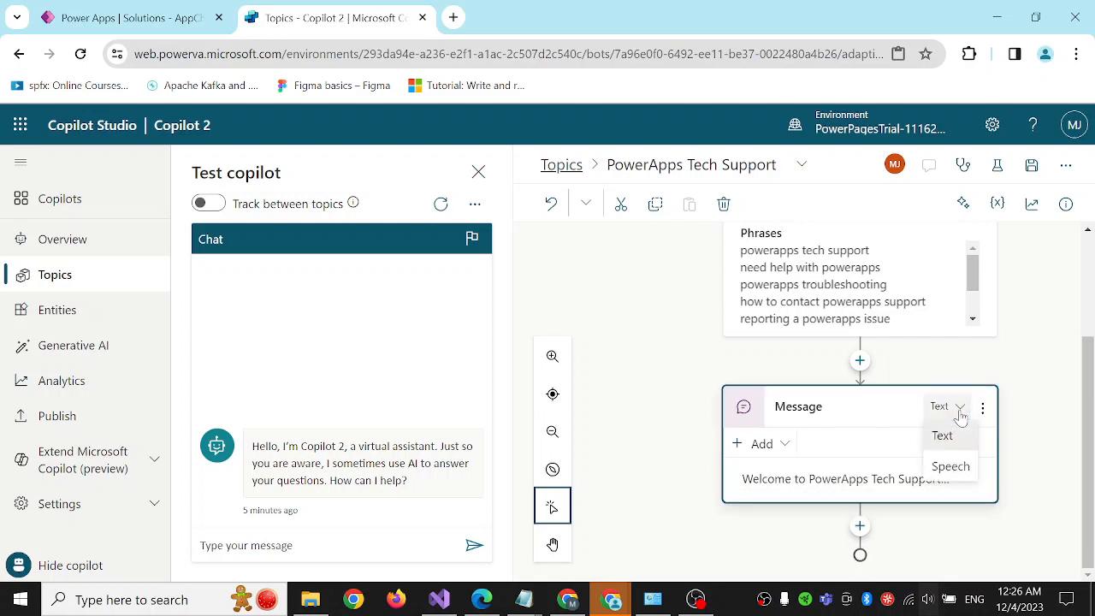
Step: Add a question after the message node asking "What type of support", answered by multiple choice options
click(860, 526)
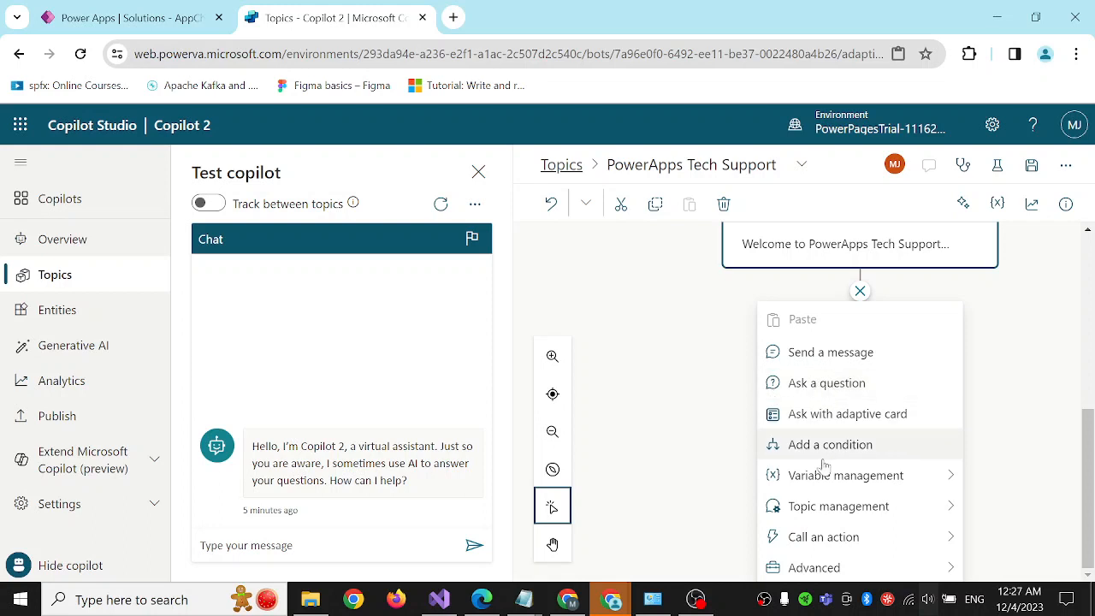
click(815, 390)
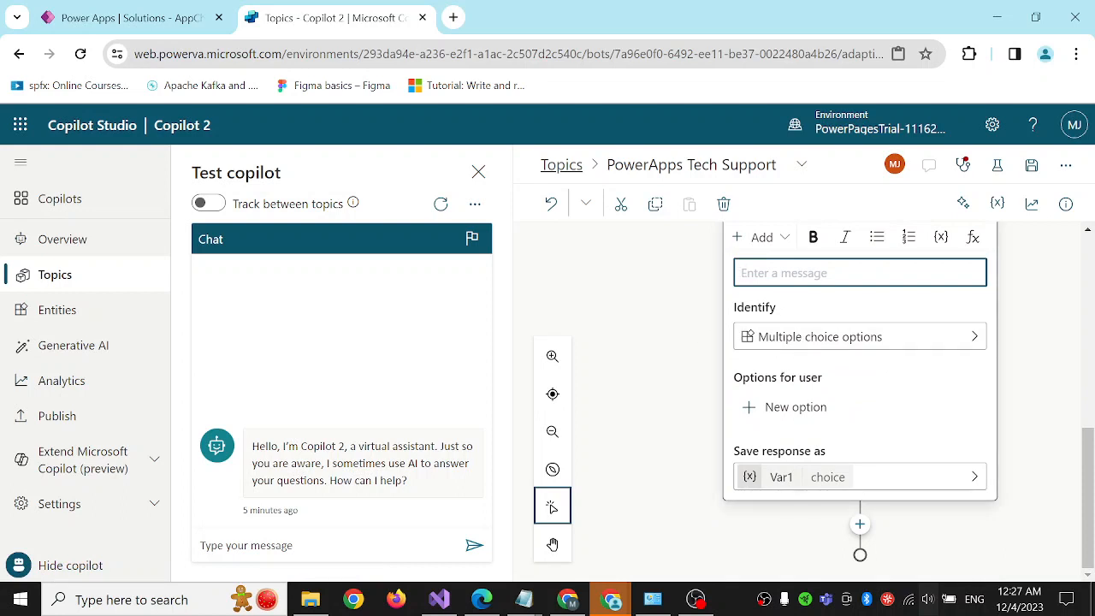
text(What type of support)
click(844, 341)
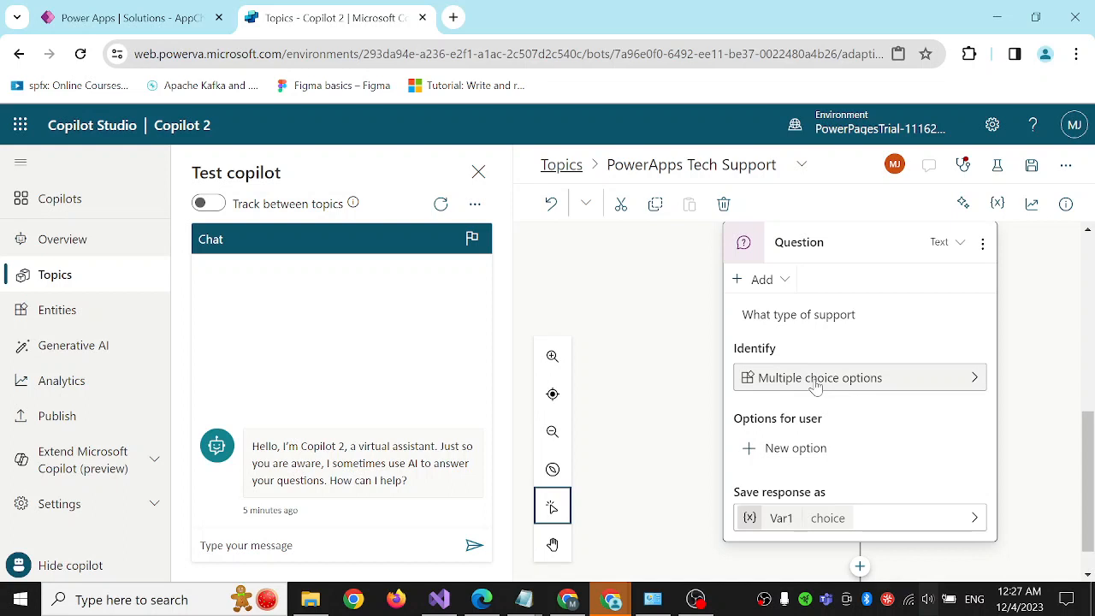
Step: Add "PowerApps app issue" as the question's first answer option
click(786, 454)
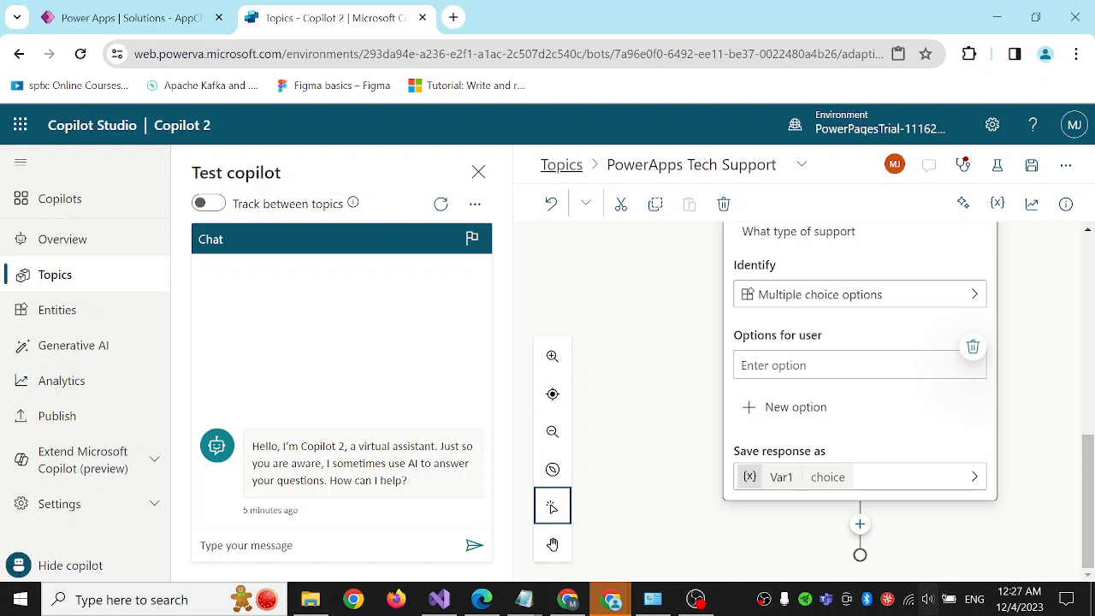
text(Power)
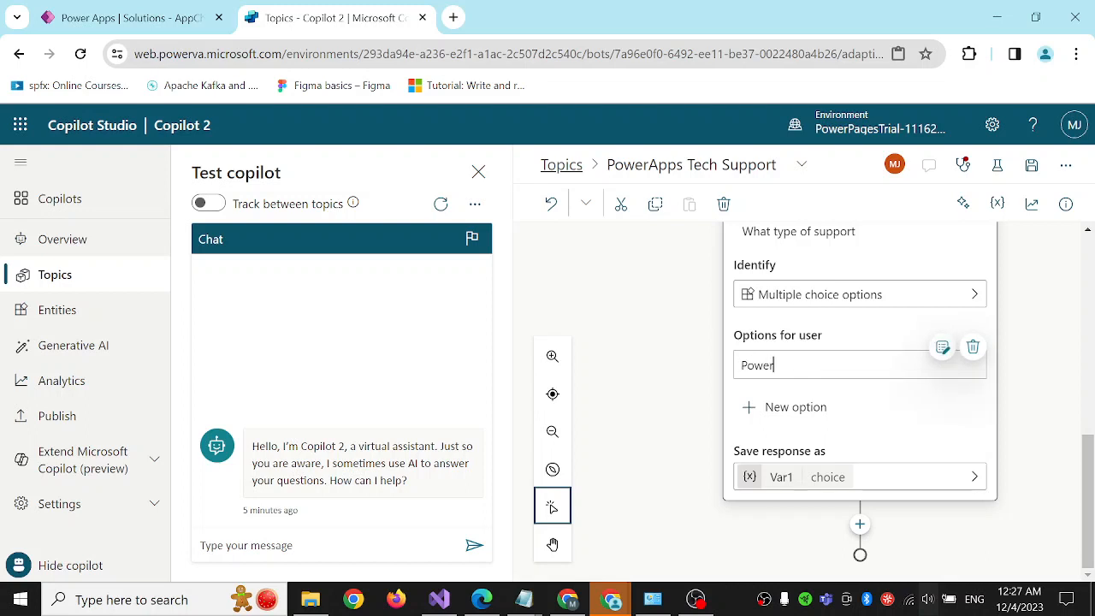
text(Apps support)
key(BackSpace)
key(BackSpace)
key(BackSpace)
key(BackSpace)
text(app issue)
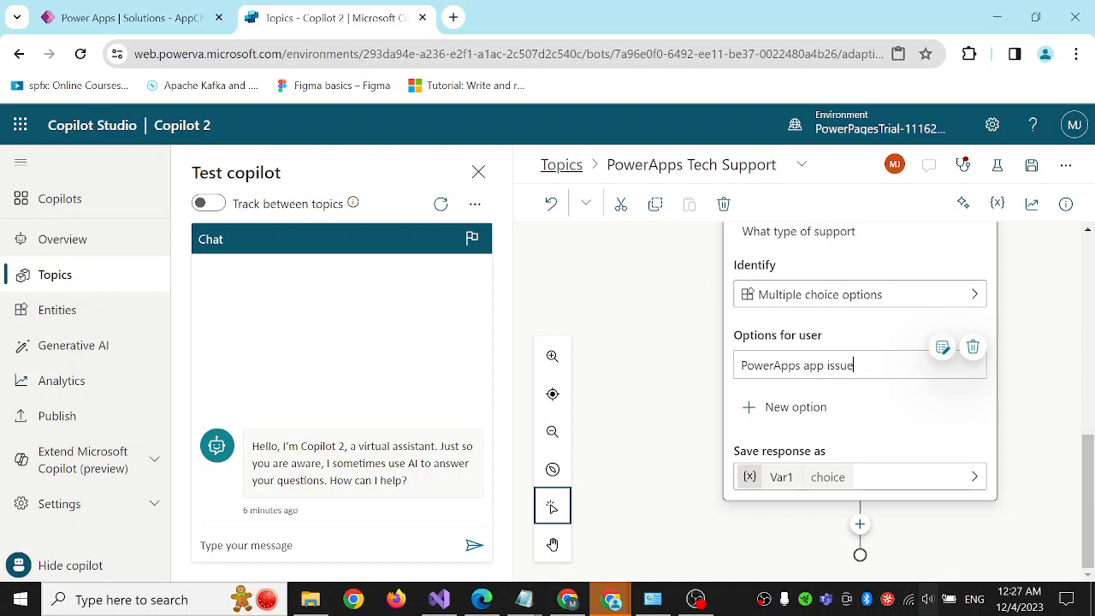
Step: Add "Power automate workflow issue" as the question's second answer option
click(800, 411)
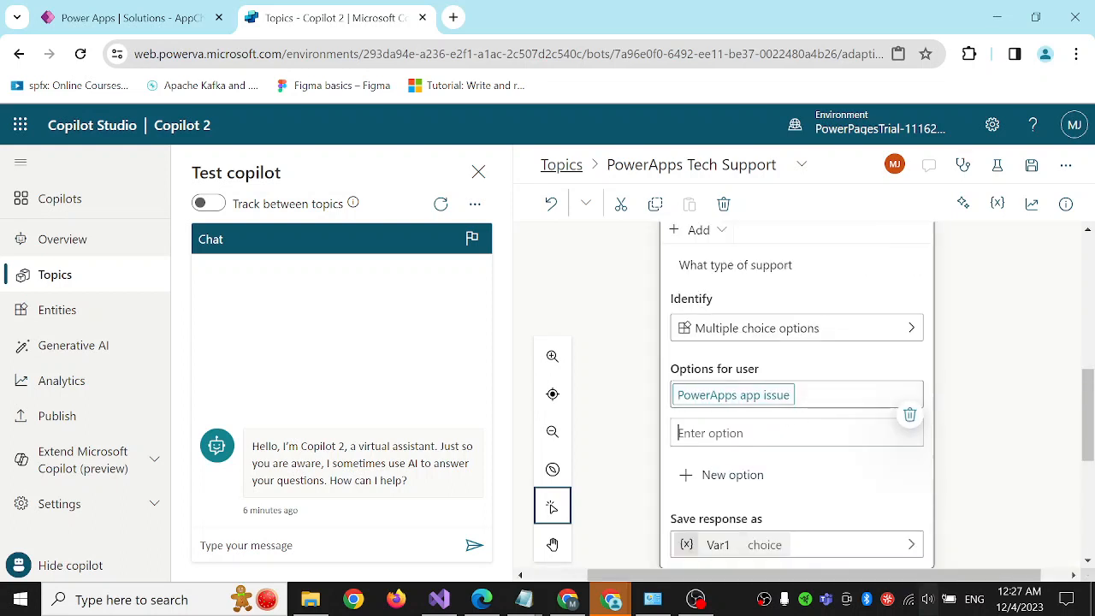
text(Power)
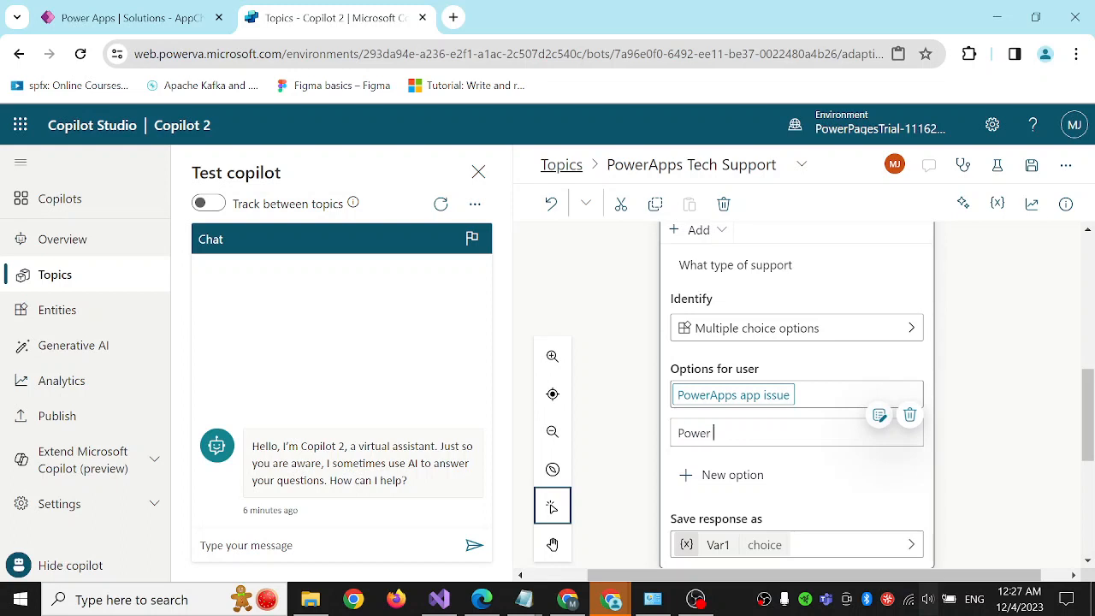
text( automate workflow iss)
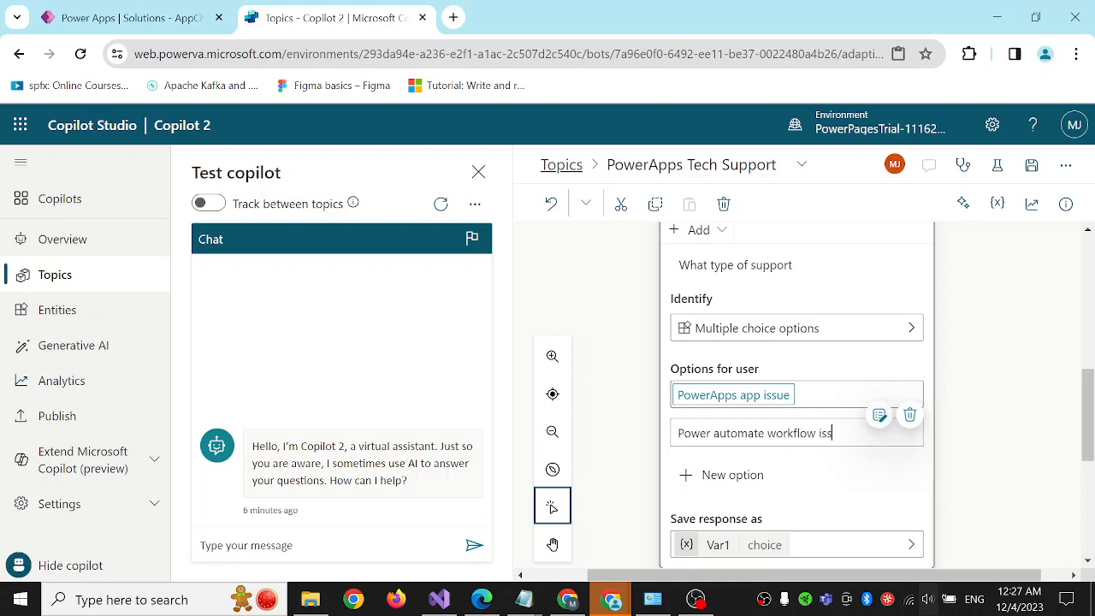
text(ue)
scroll(843, 472, down, 1)
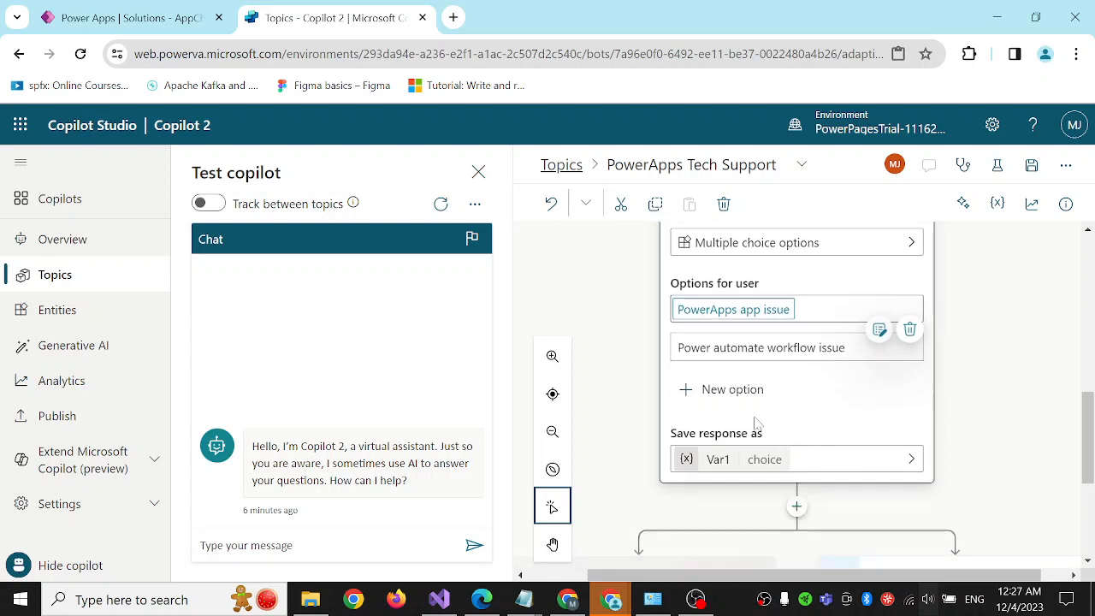
Step: Review the question's answer options and the condition branches below it
scroll(866, 392, up, 2)
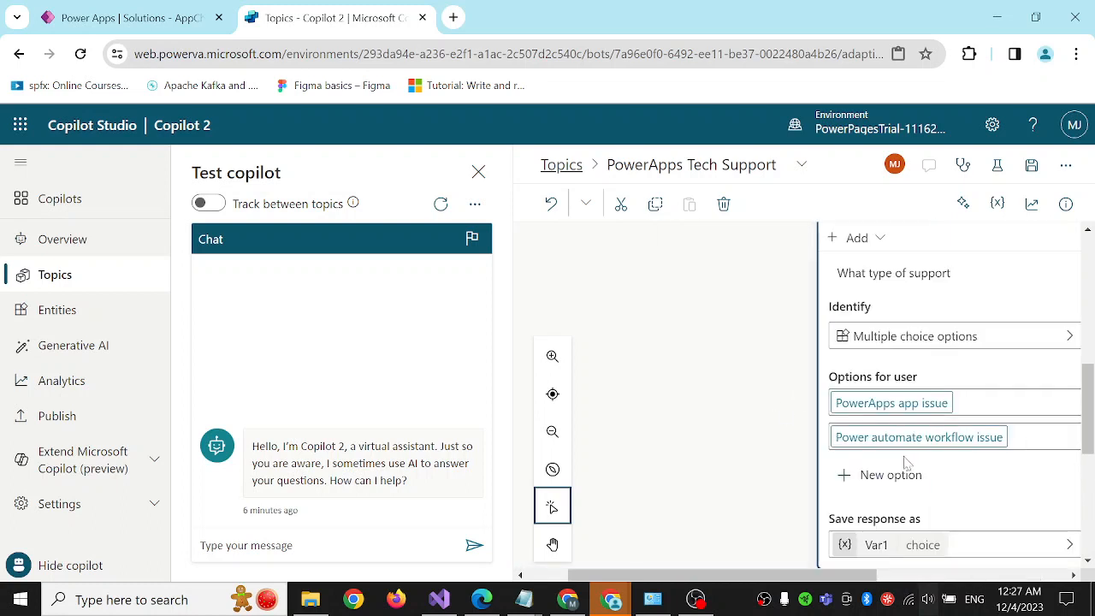
scroll(908, 463, down, 4)
scroll(973, 448, up, 1)
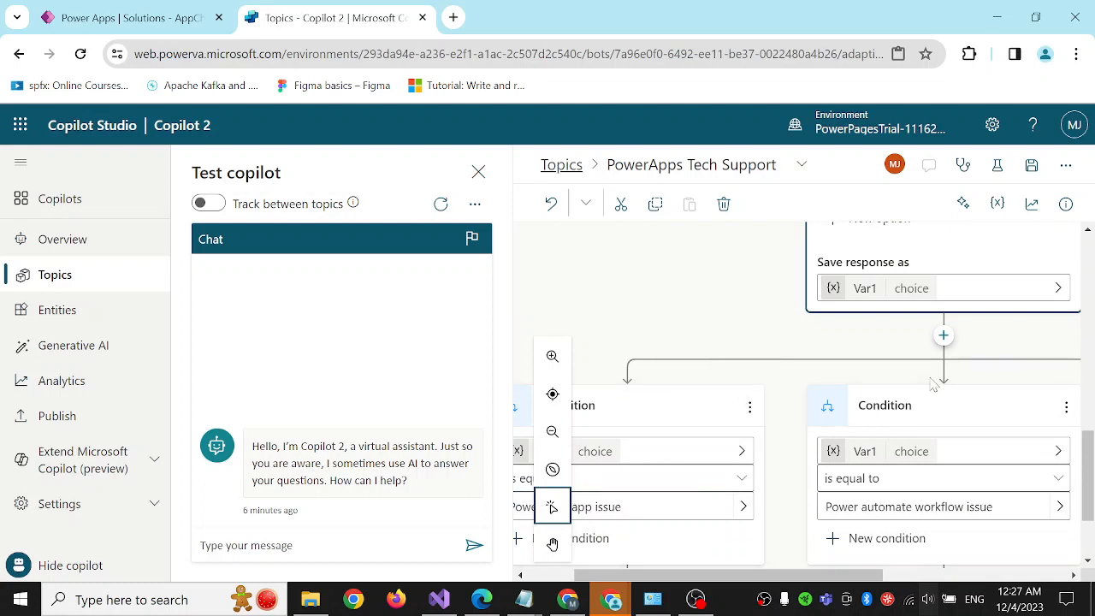
scroll(732, 435, down, 1)
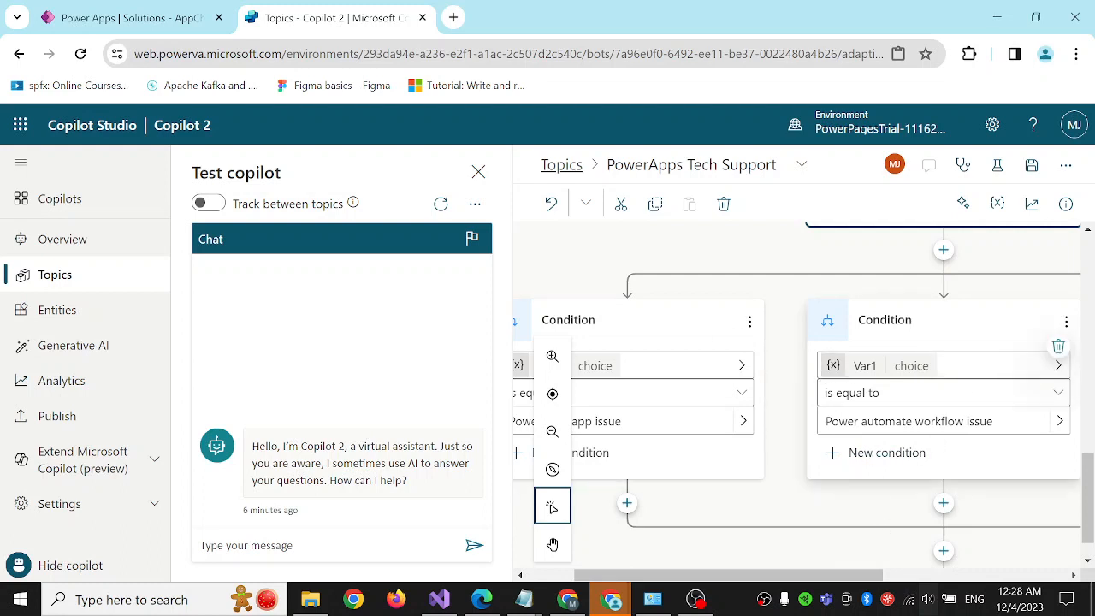
scroll(770, 446, down, 1)
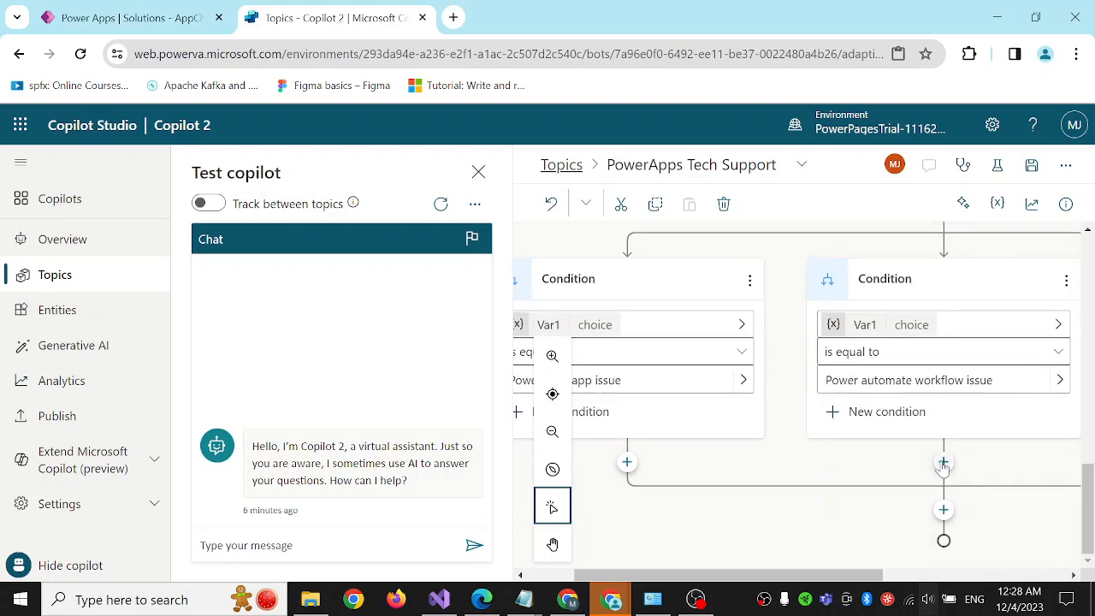
Step: Add an End all topics node where the condition branches rejoin, and save the PowerApps Tech Support topic
click(627, 462)
click(627, 463)
click(943, 510)
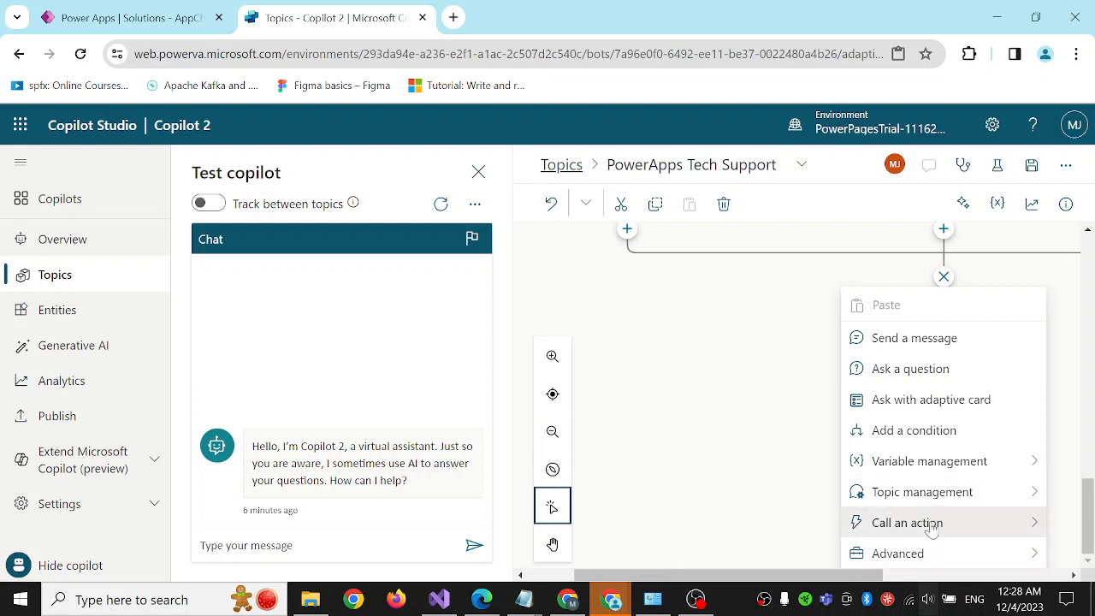
mouse_move(935, 562)
click(1016, 524)
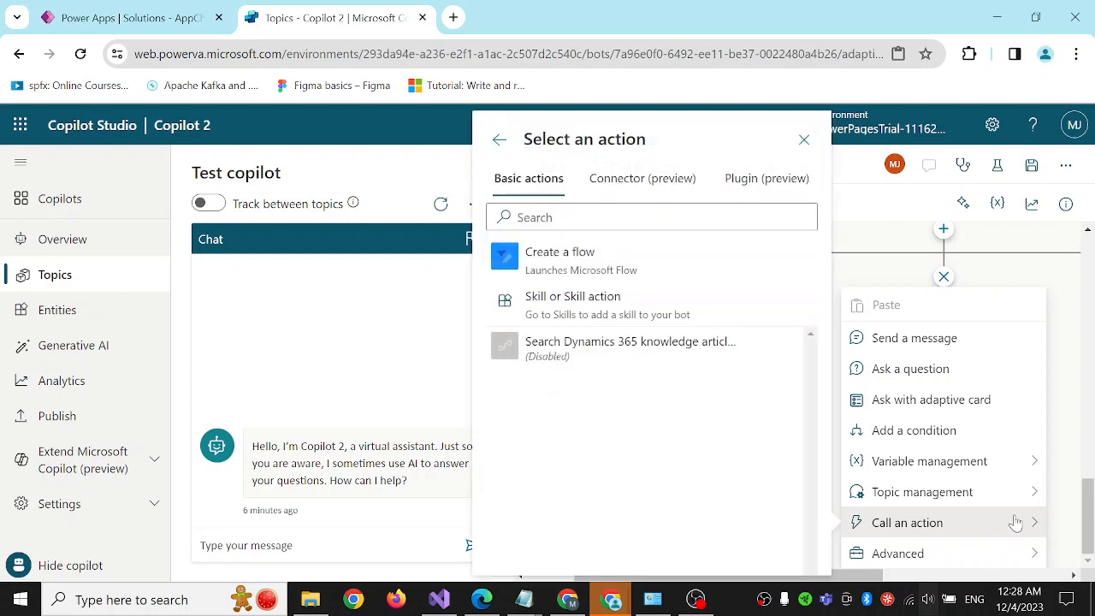
mouse_move(999, 494)
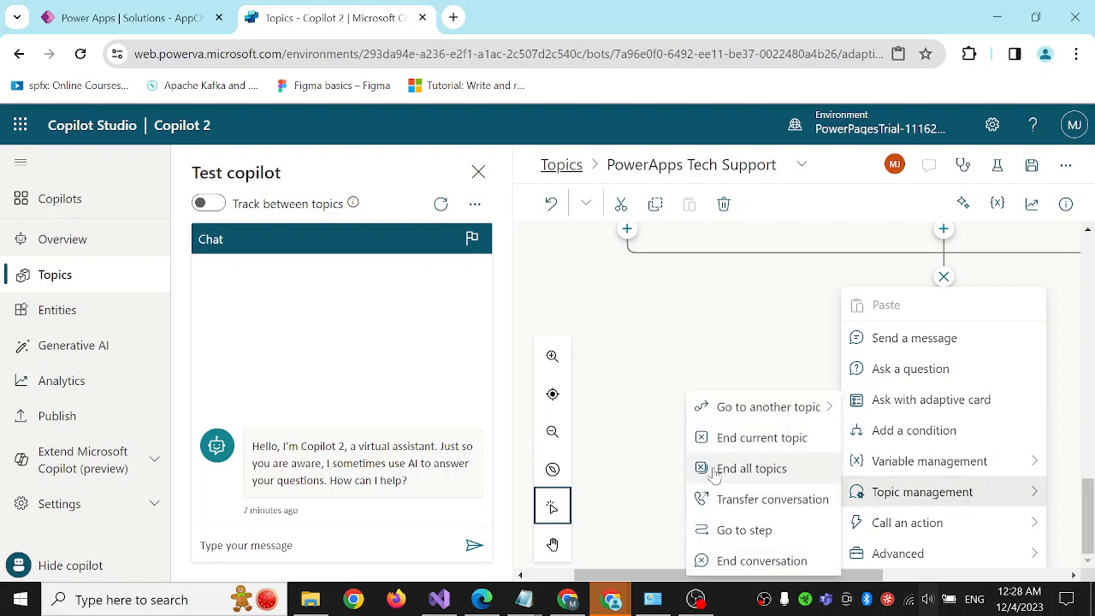
click(762, 470)
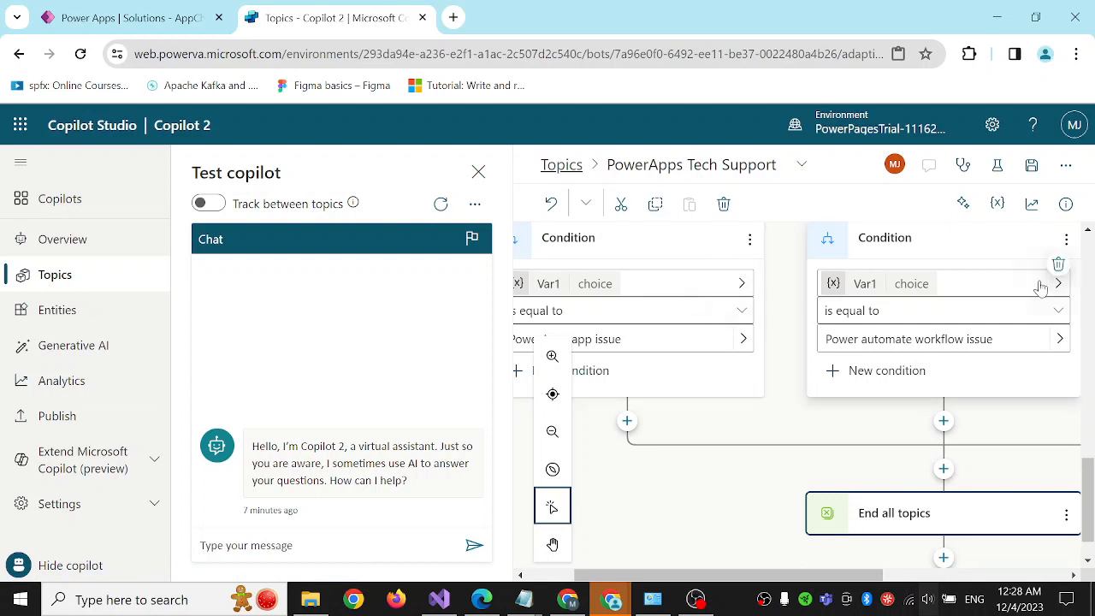
click(1031, 169)
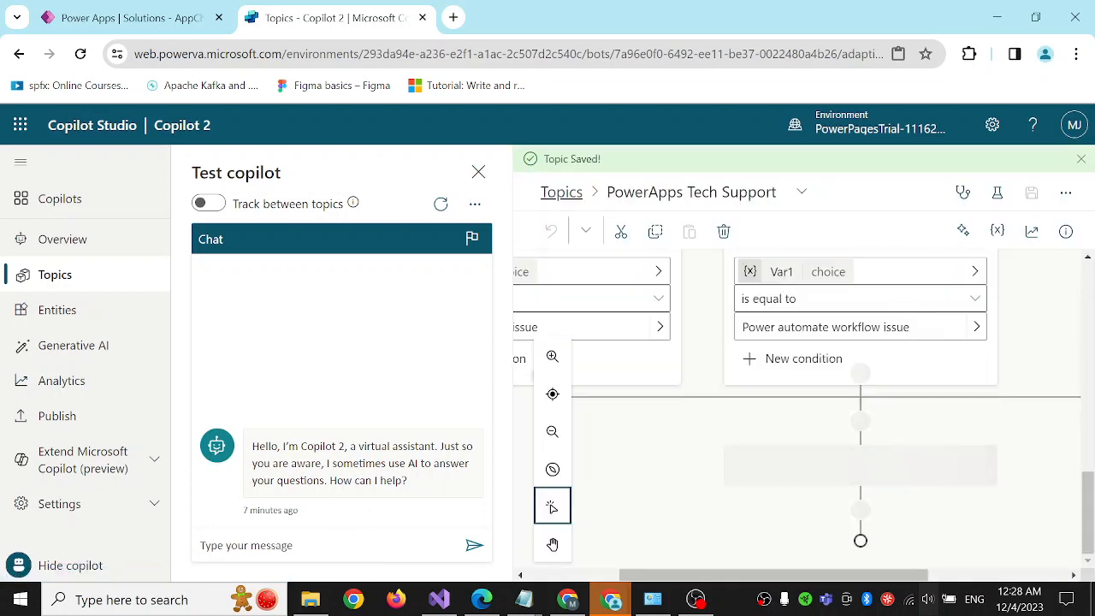
Step: Send the greeting "Hi" to the copilot in the test chat
click(250, 552)
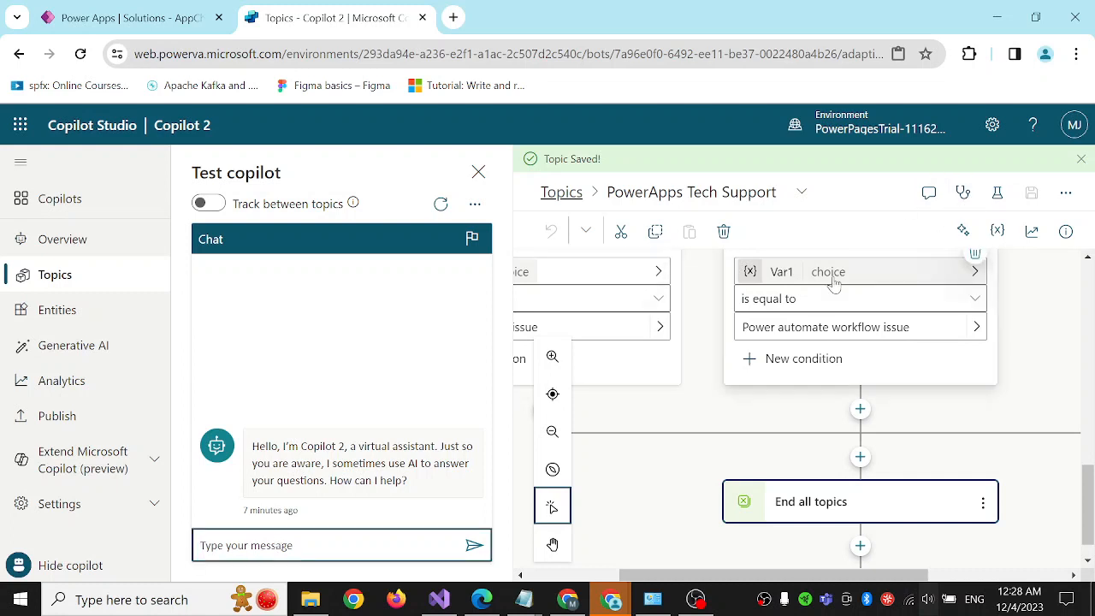
scroll(811, 419, up, 3)
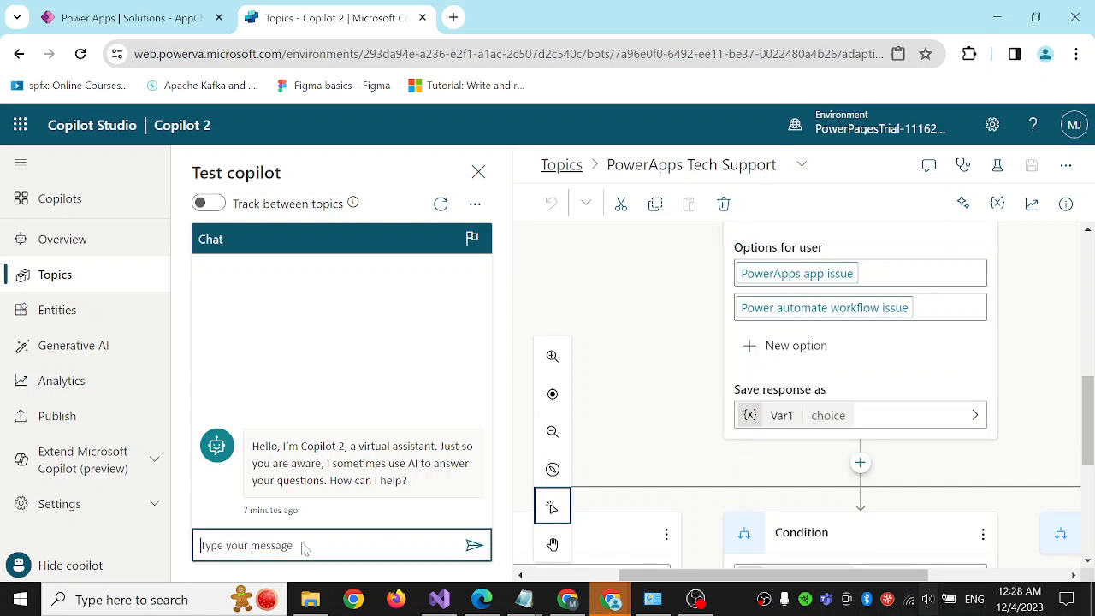
text(Hi)
key(Return)
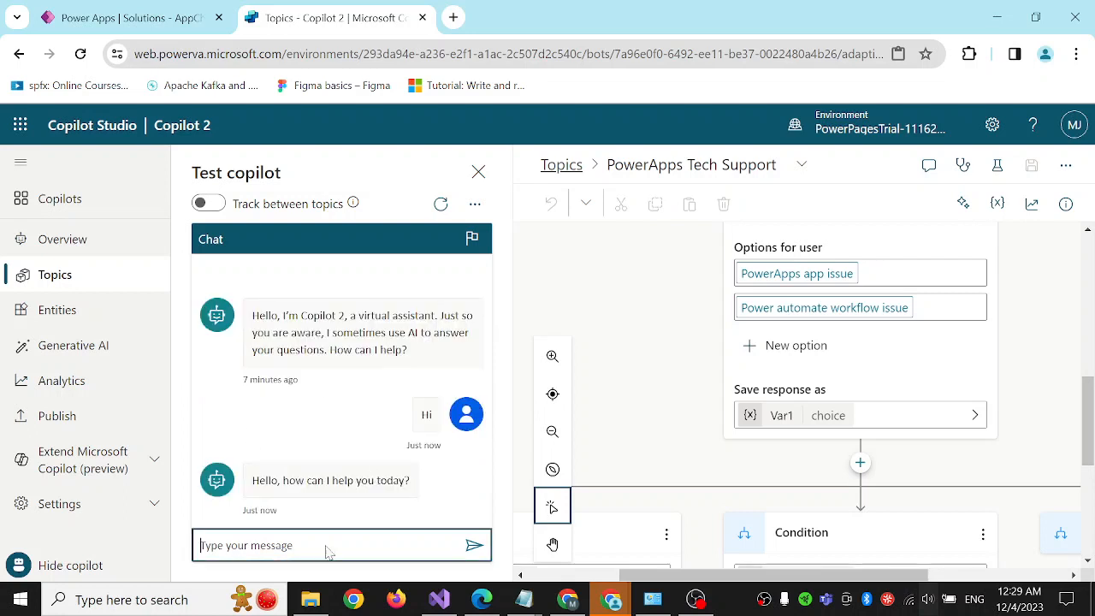
Step: Test the topic by sending "Powerapps issue" in the chat and answering the support question with Power automate workflow issue
text(Powerapps )
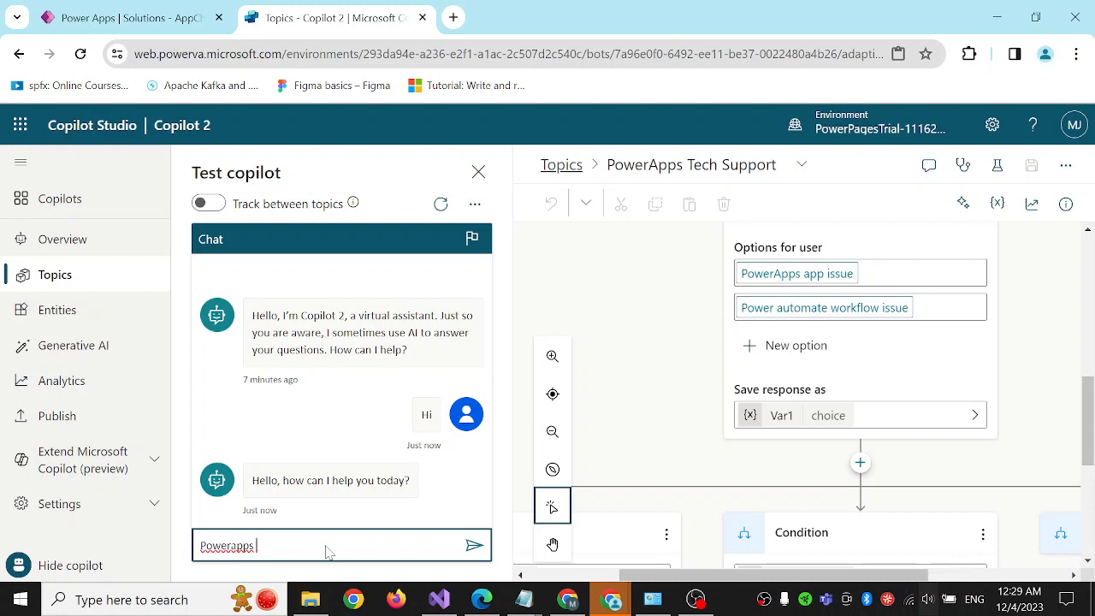
text(issue)
key(Return)
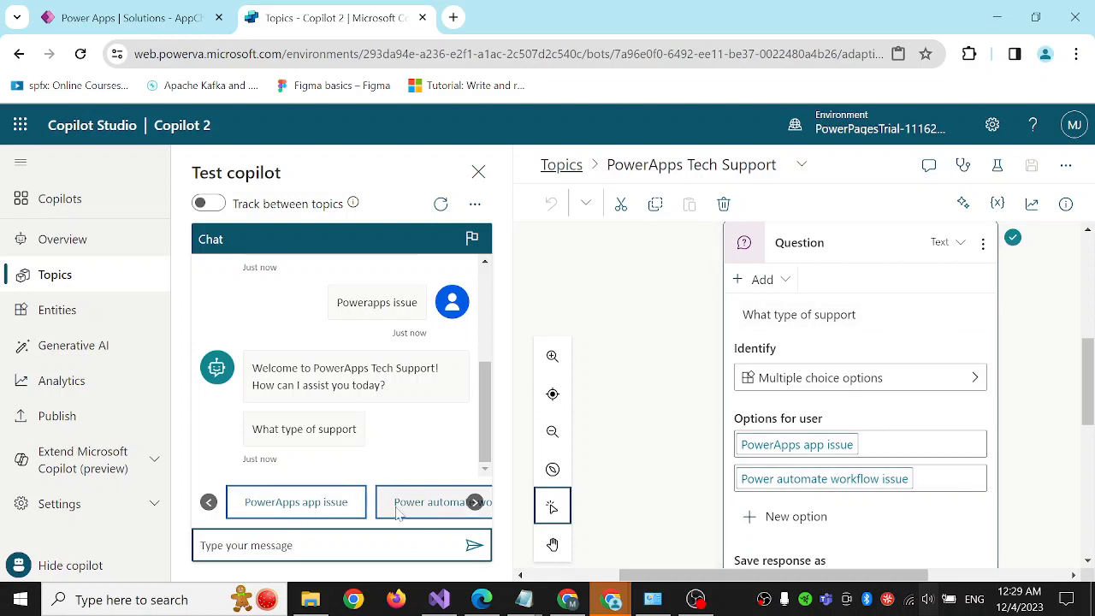
click(432, 505)
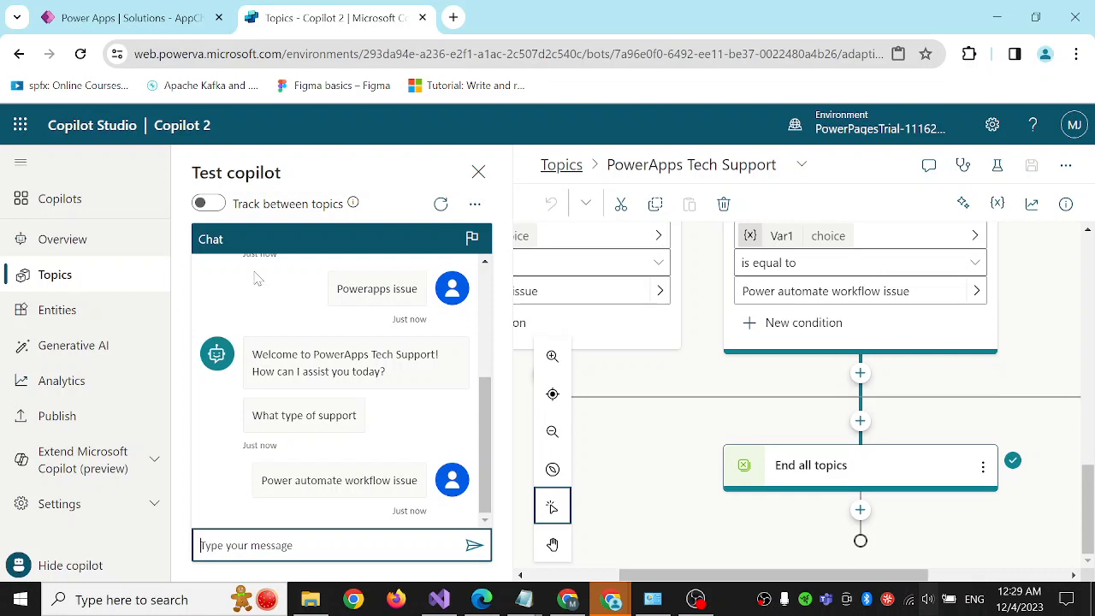
Step: Publish the latest content of Copilot 2 and confirm the publishing request
click(1066, 169)
click(1068, 175)
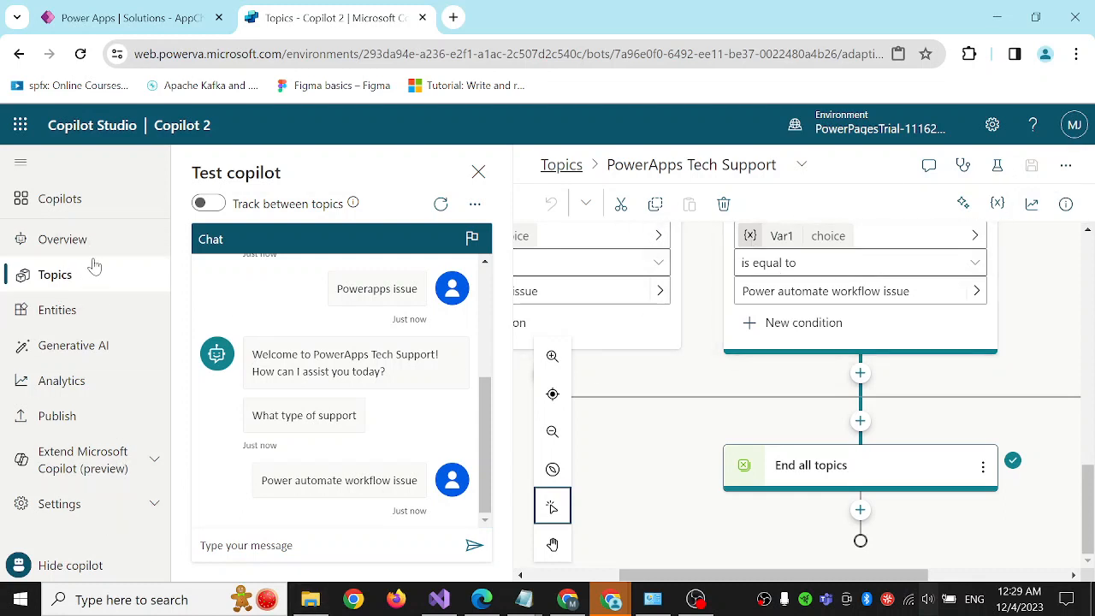
click(58, 417)
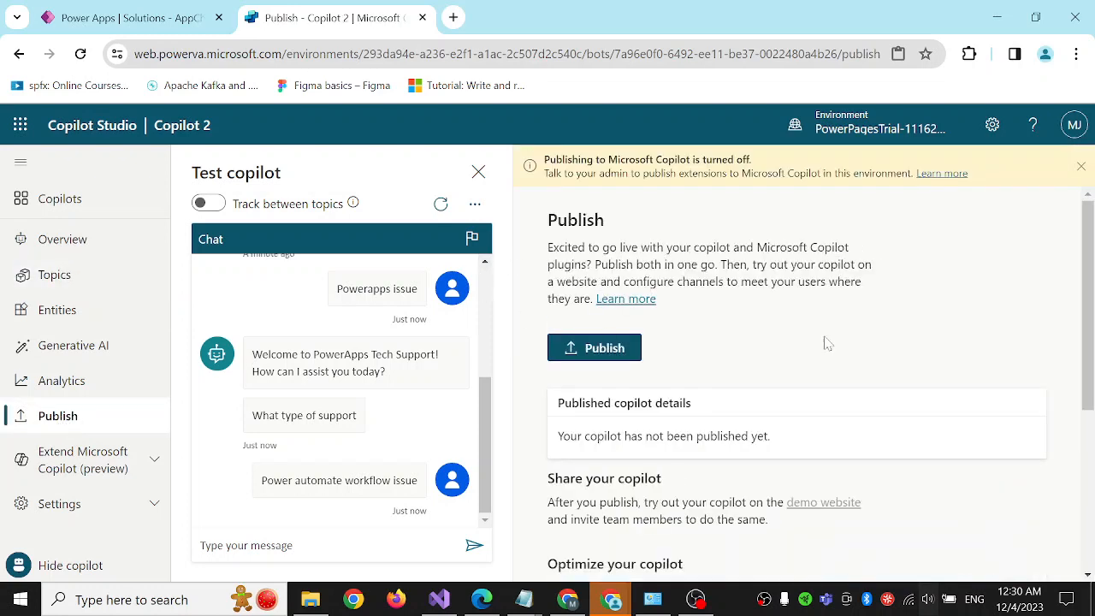
click(604, 349)
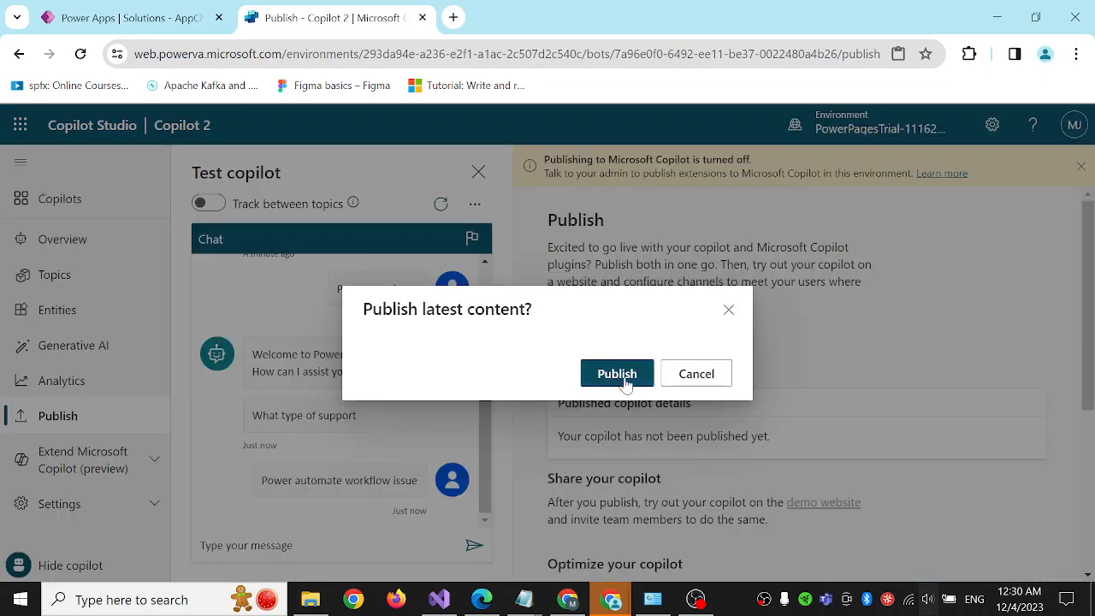
click(625, 378)
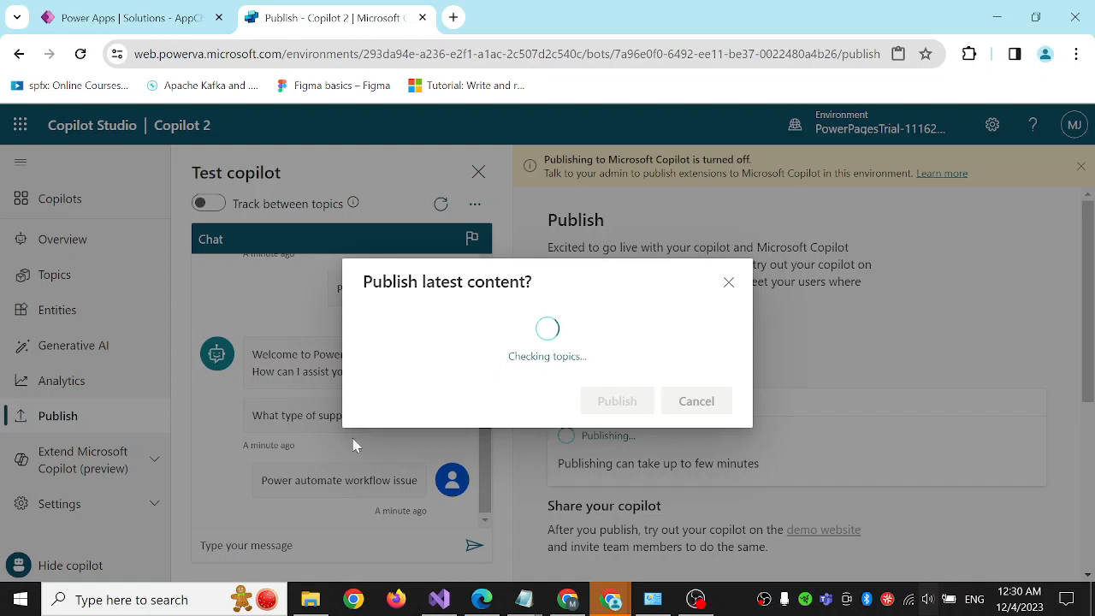
Step: Switch to Power Apps and mark the chatbot creation as done so the AppChatBotandCard solution refreshes
click(143, 21)
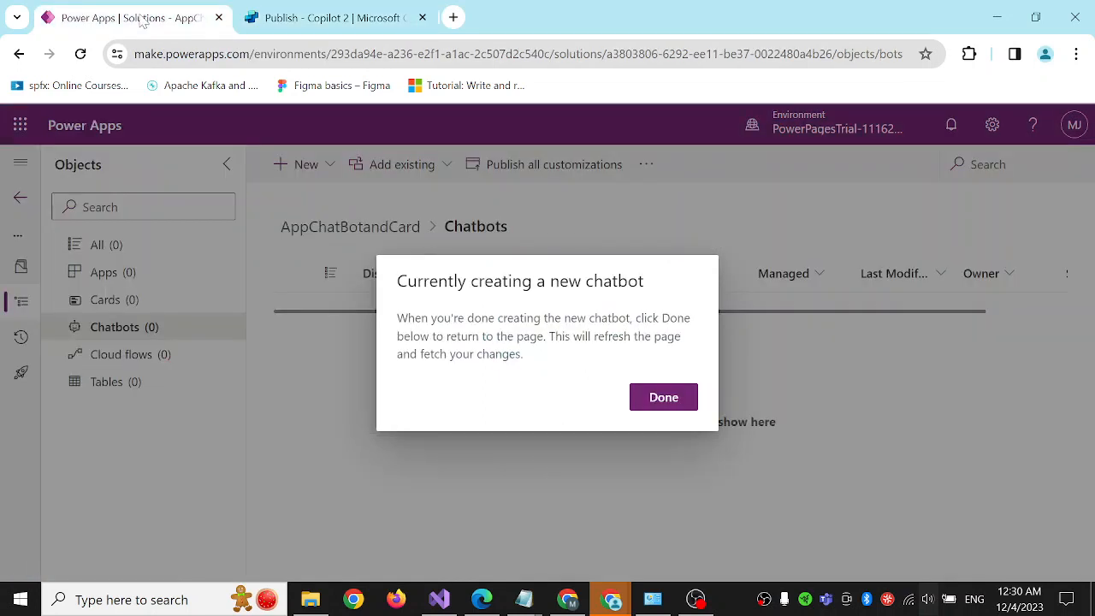
click(673, 398)
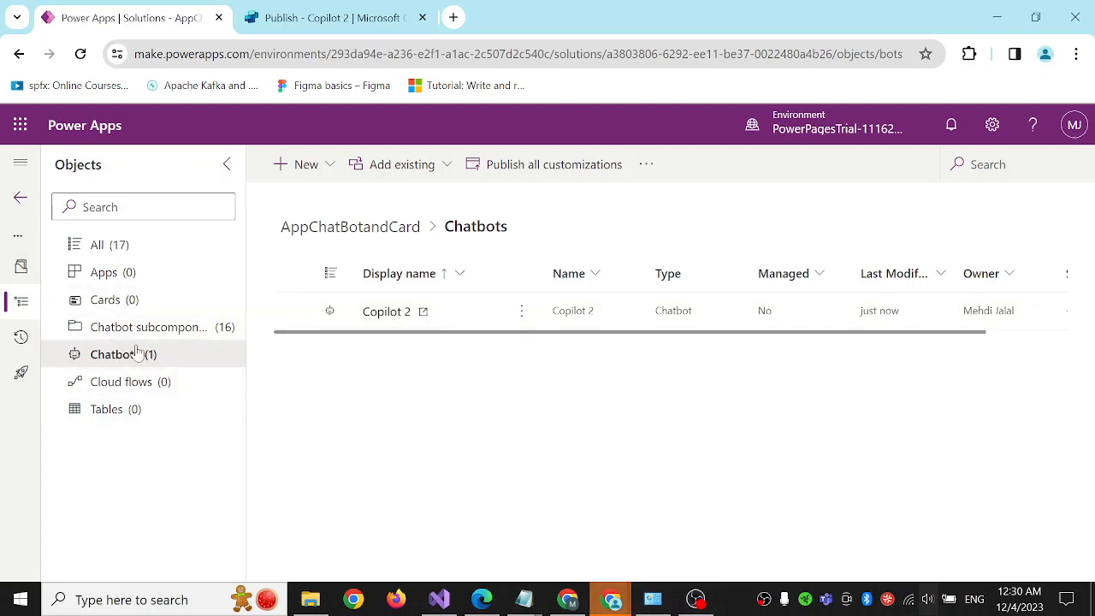
Step: Look at the solution's Cards section and the form for creating a card, closing it without creating one
click(107, 308)
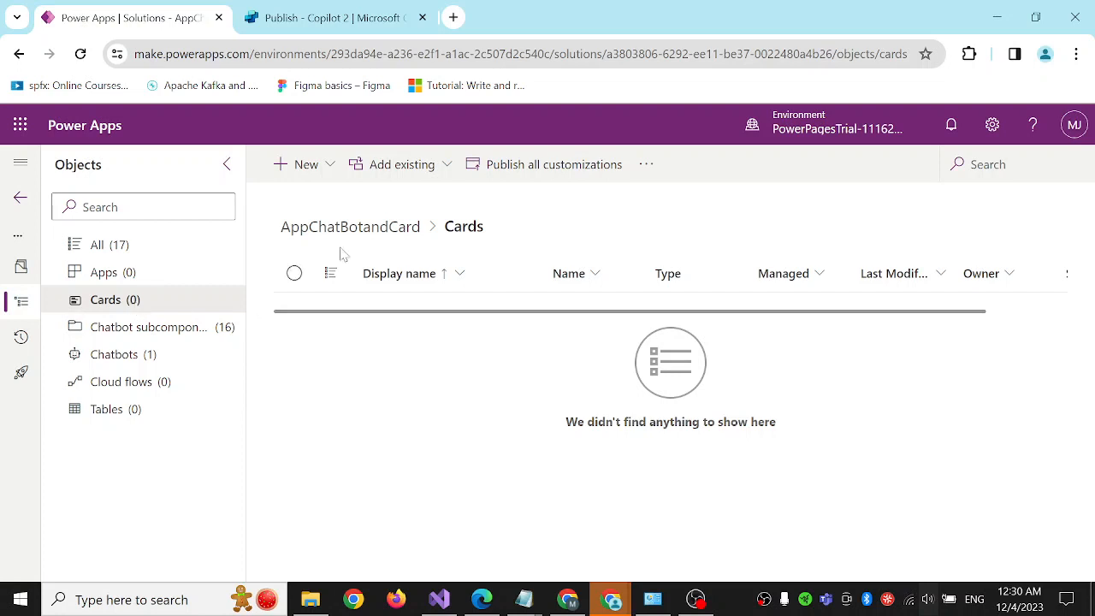
click(309, 170)
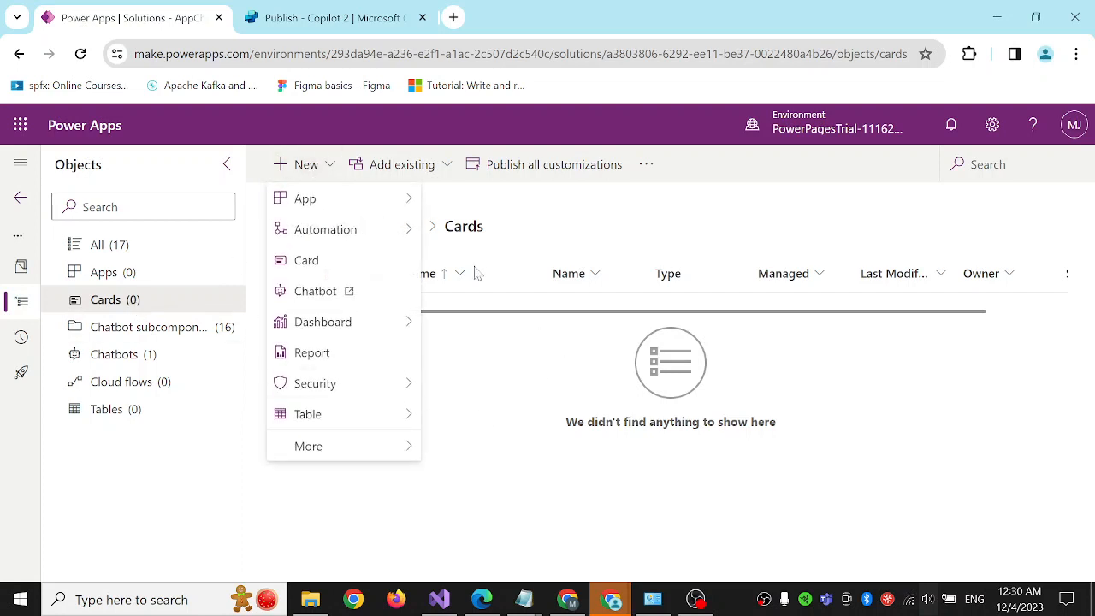
mouse_move(354, 210)
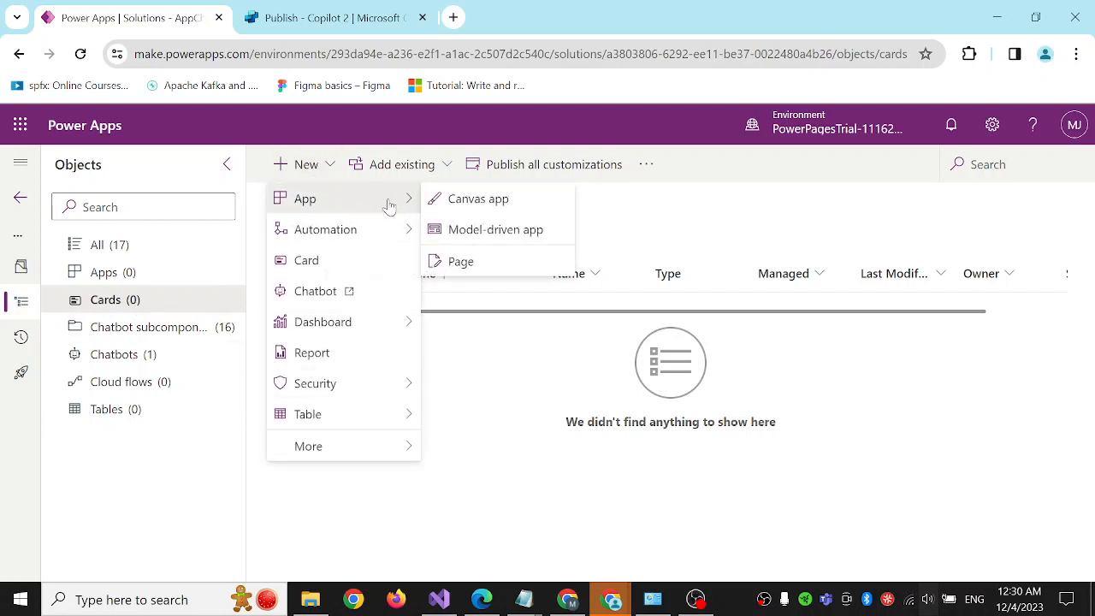
click(319, 261)
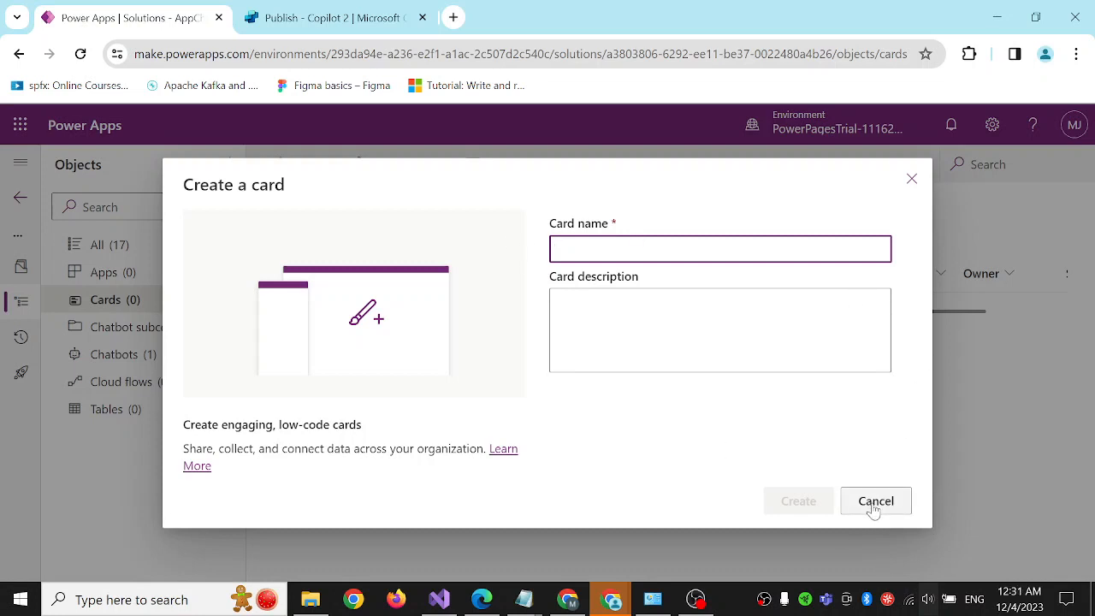
click(873, 509)
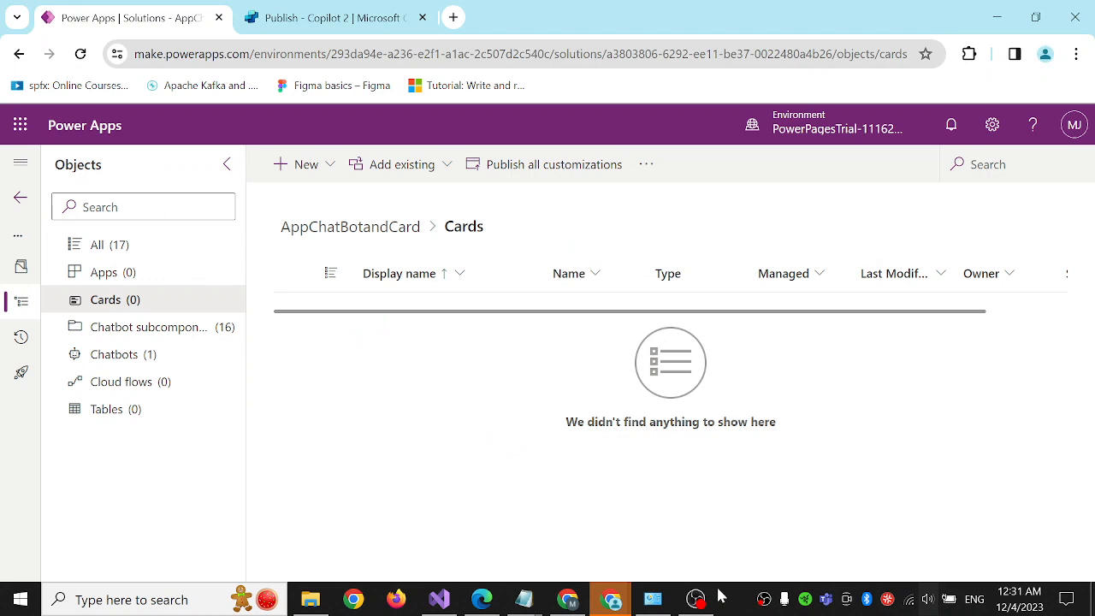
mouse_move(697, 599)
click(705, 518)
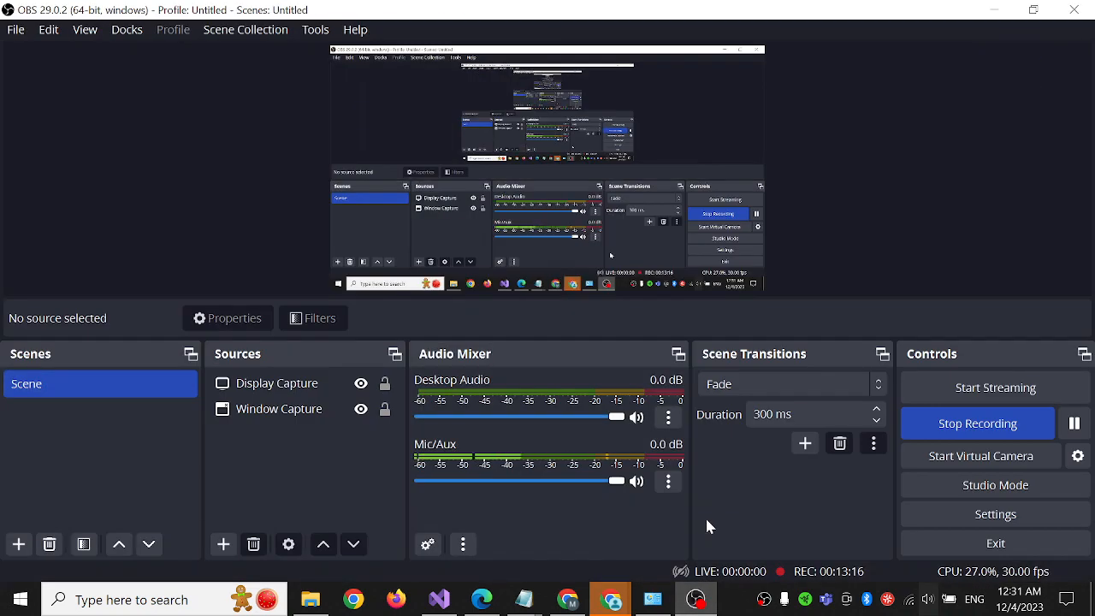